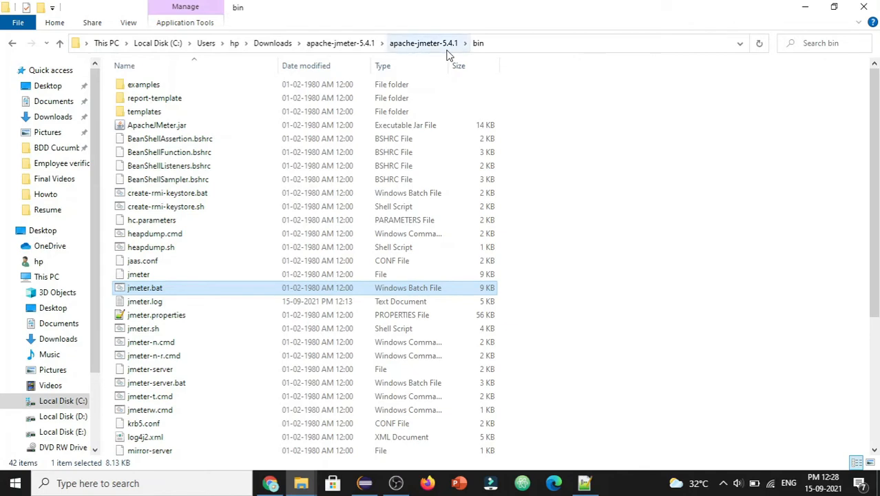
Step: Run jmeter.bat from the bin folder's address bar to launch Apache JMeter
left_click(628, 176)
left_click(541, 43)
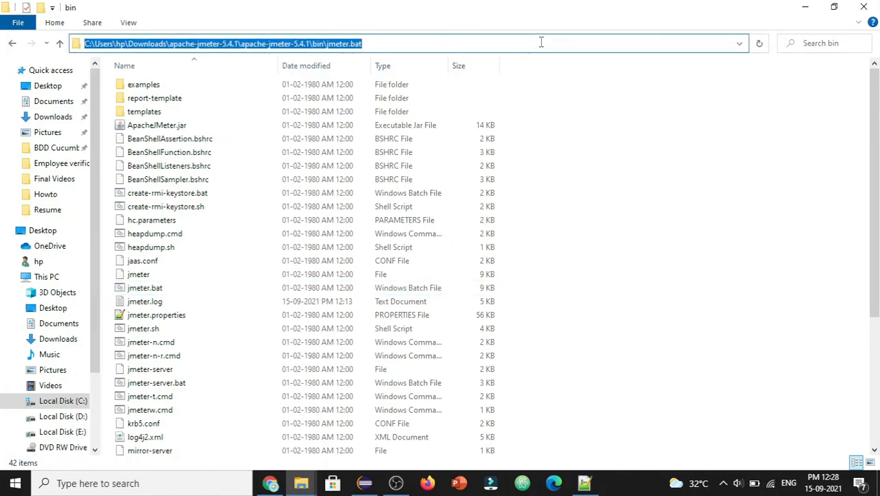
type("j")
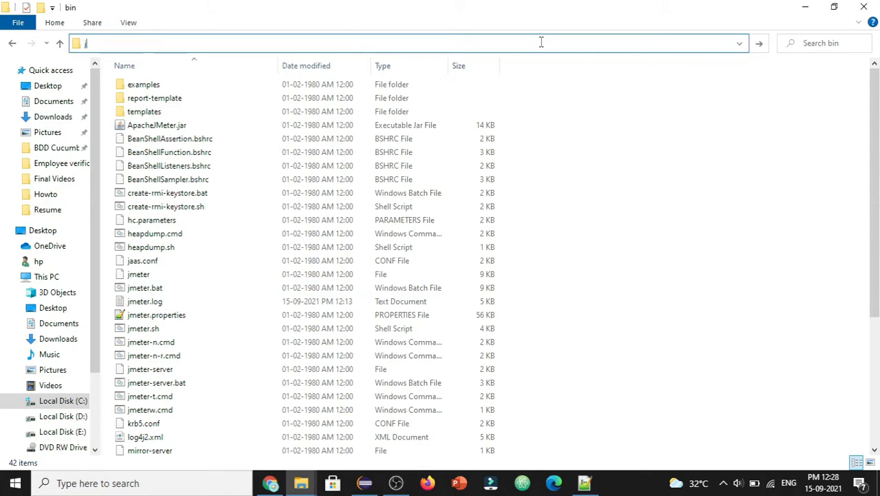
type("meter.bat")
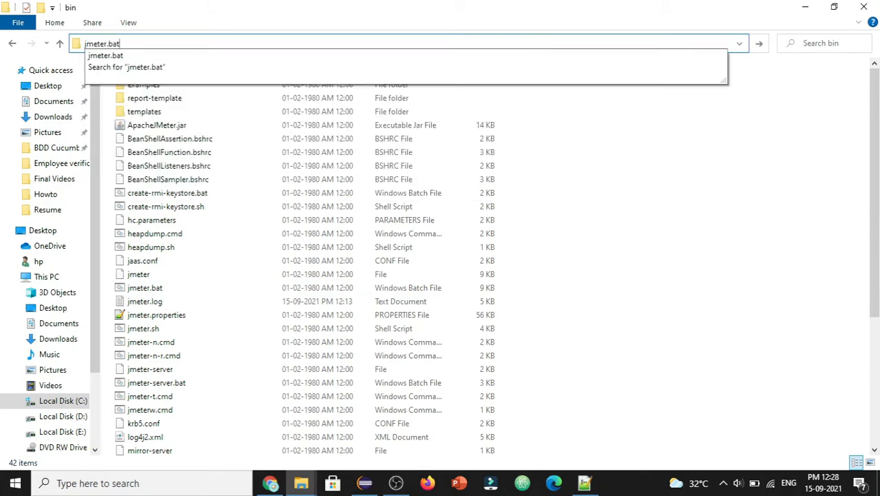
key("Return")
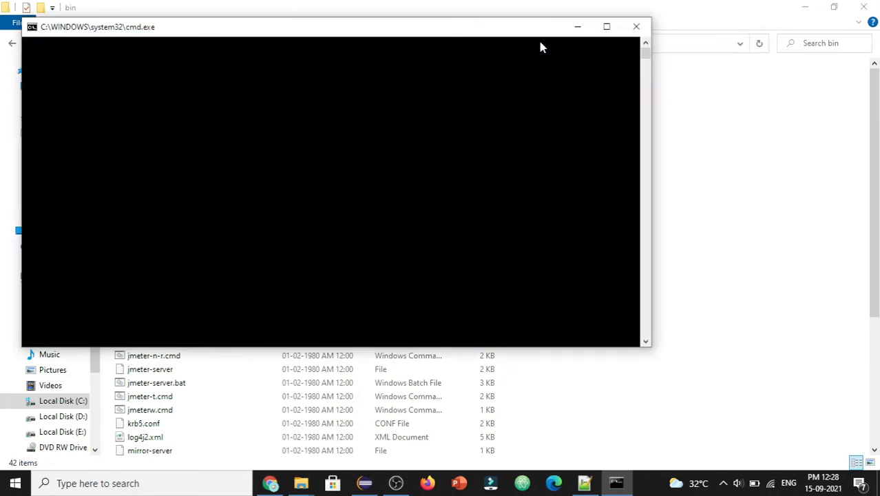
left_click(636, 28)
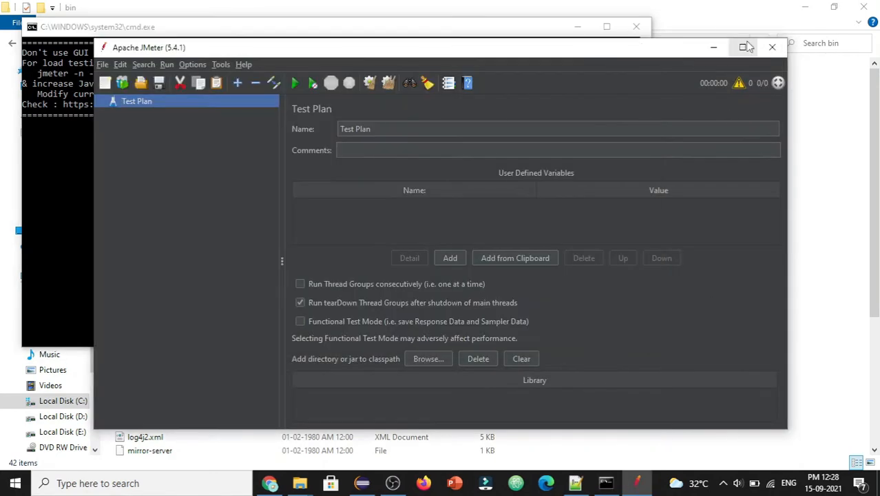
Step: Maximize JMeter, create a plan from the Recording template, and select the hostToRecord value
left_click(746, 43)
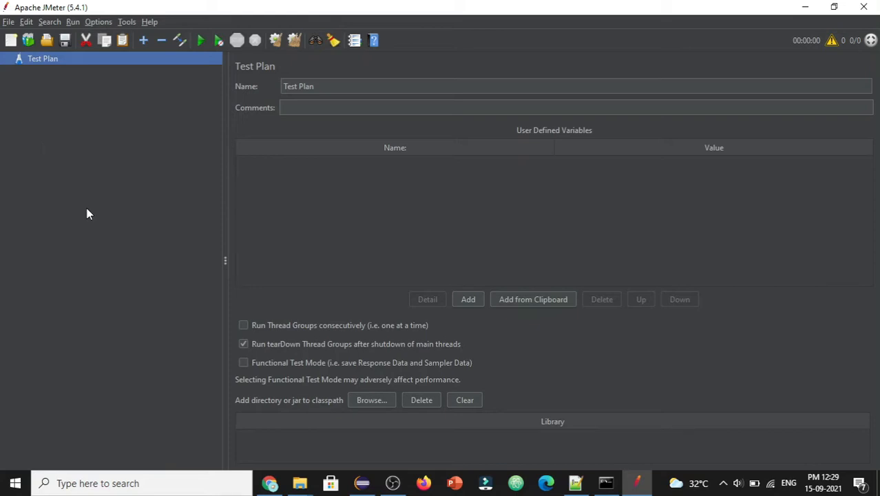
left_click(8, 22)
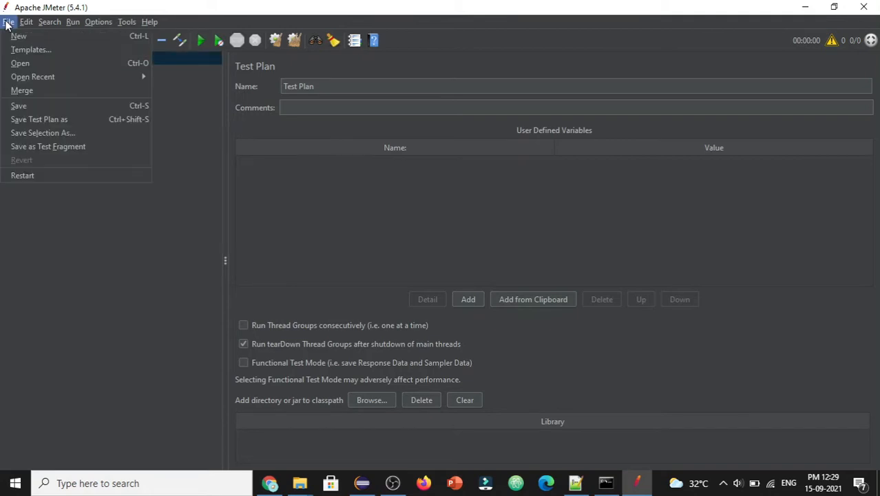
left_click(37, 50)
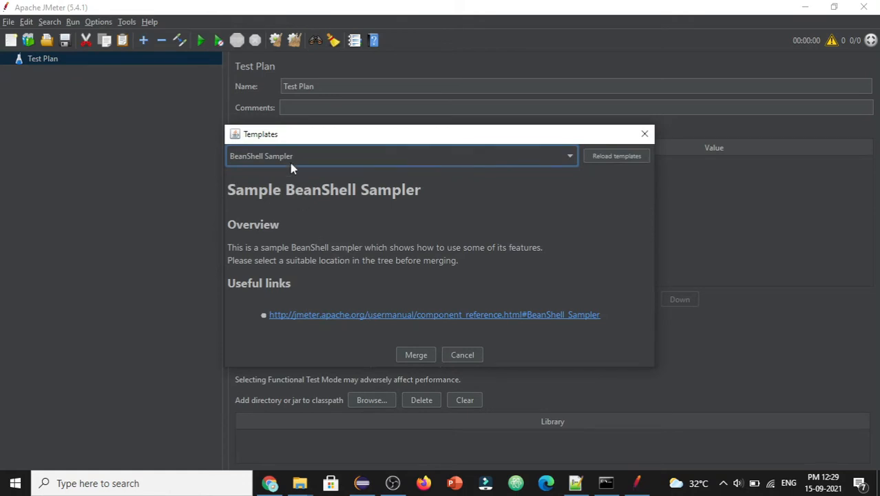
left_click(535, 157)
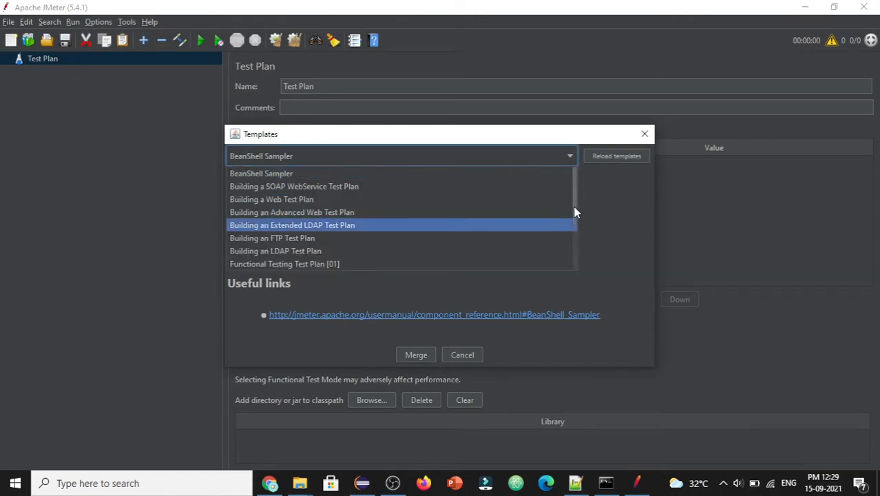
left_click_drag(573, 207, 574, 269)
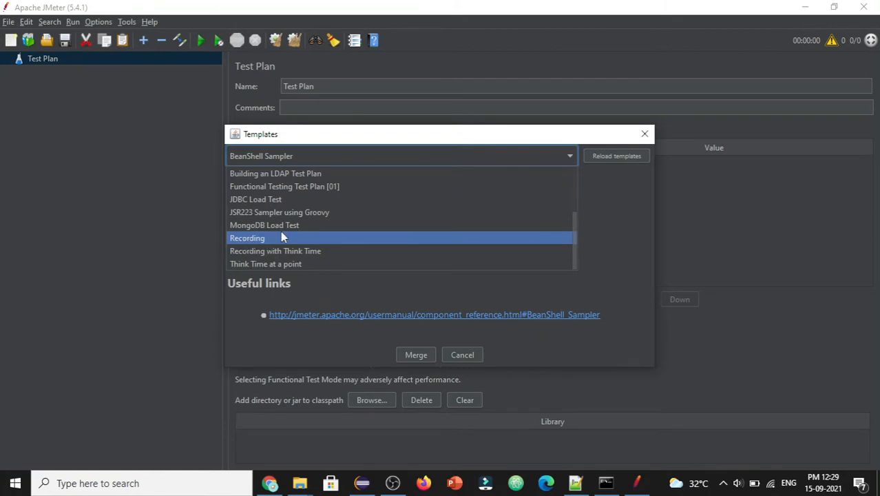
left_click(260, 238)
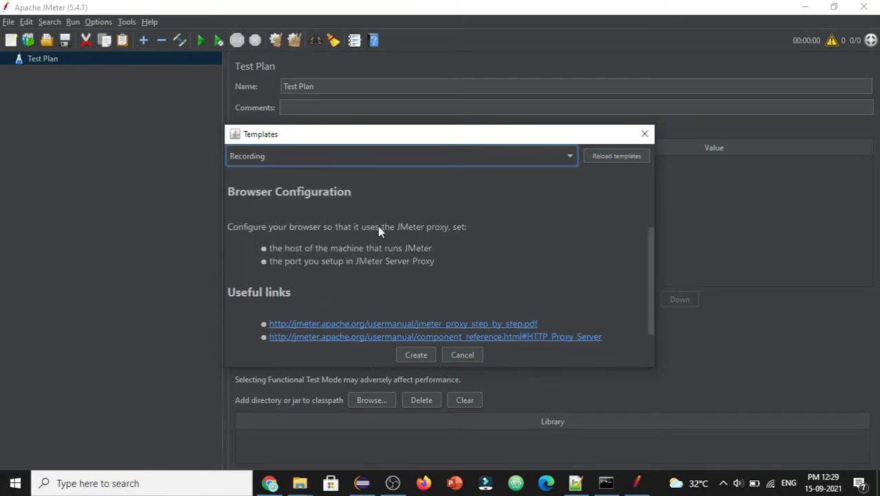
left_click(416, 355)
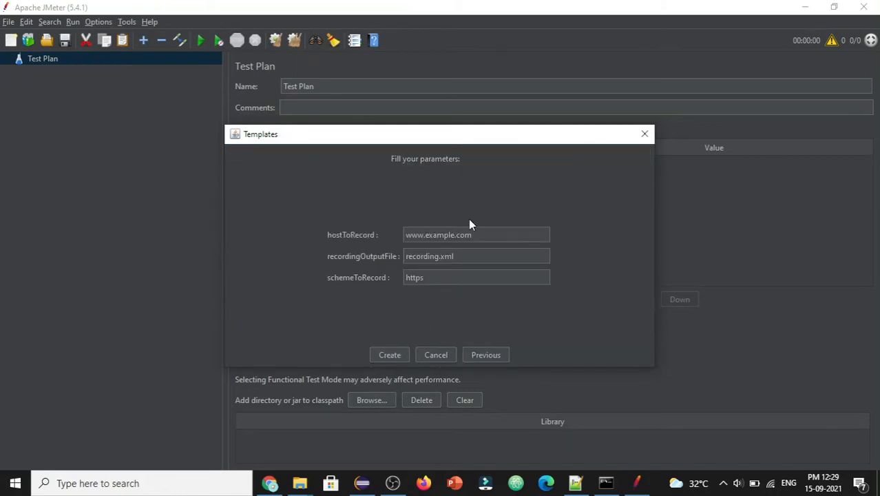
left_click(478, 234)
left_click(269, 475)
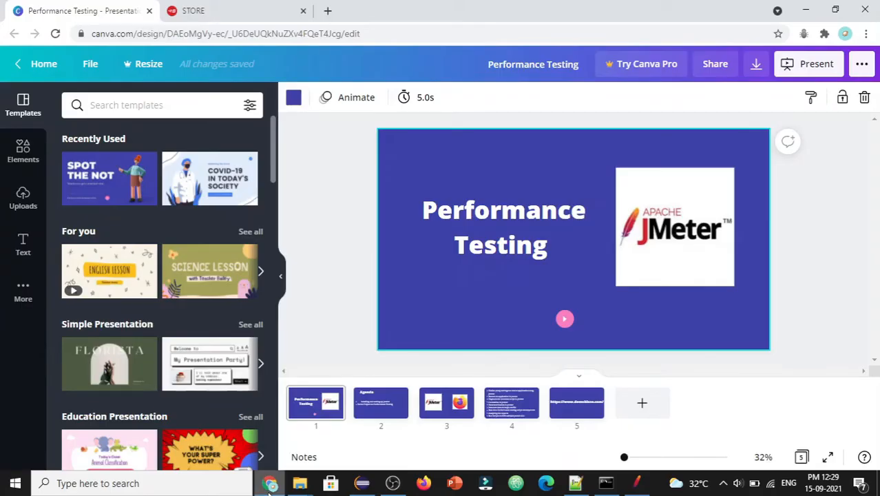
Step: Copy the demoblaze store address from Chrome's STORE tab and return to JMeter
left_click(211, 5)
left_click(232, 33)
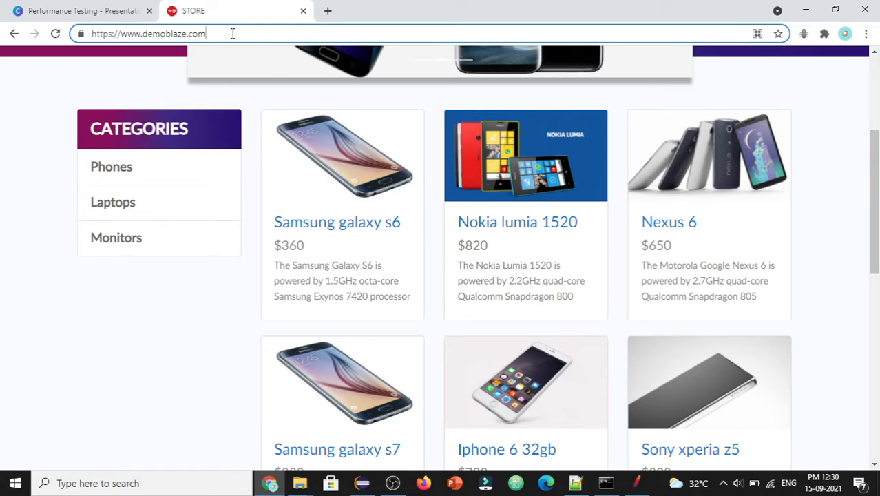
key("ctrl+a")
key("ctrl+c")
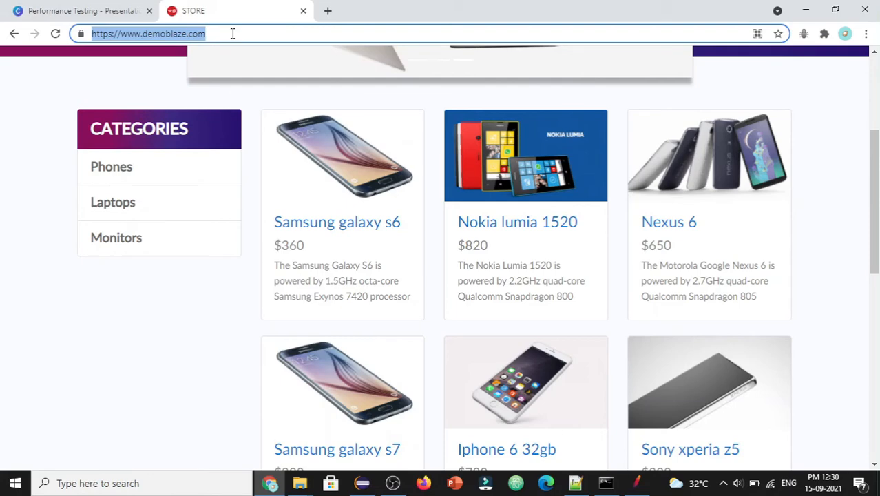
key("alt+Tab")
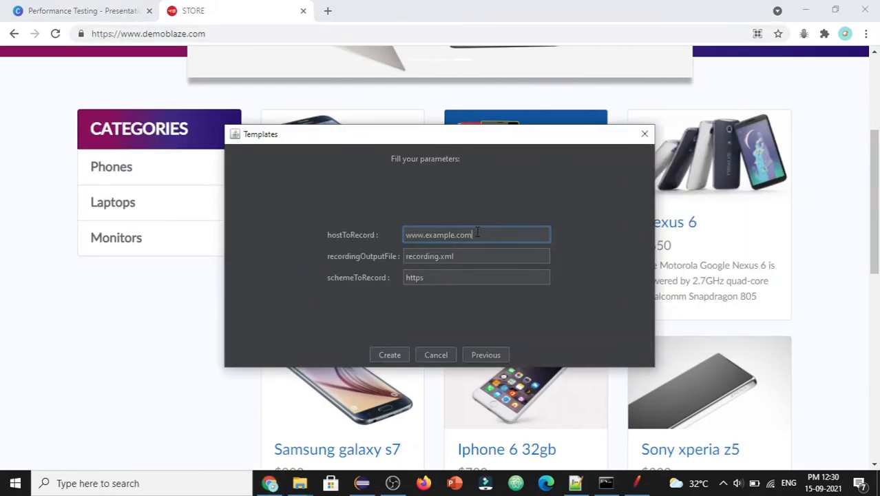
left_click_drag(477, 234, 386, 235)
key("ctrl+v")
left_click_drag(433, 234, 397, 235)
key("BackSpace")
key("Tab")
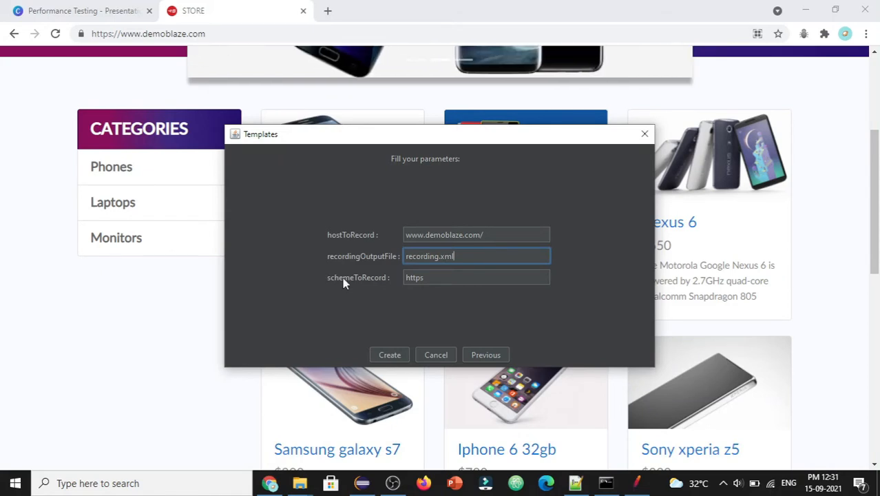
left_click(451, 280)
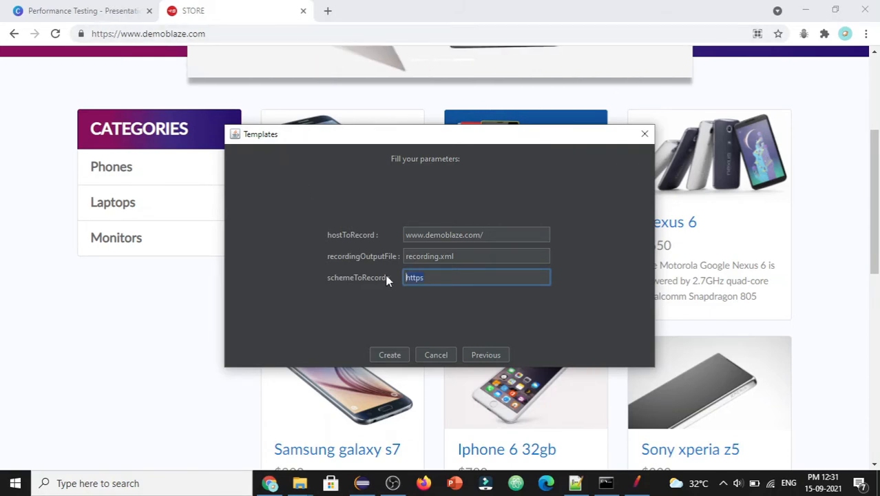
left_click(389, 357)
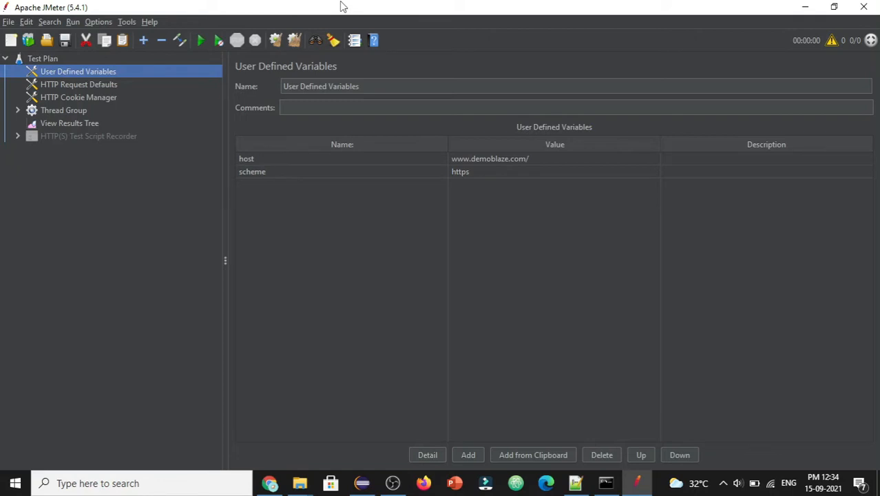
Step: Review the HTTP Request Defaults, HTTP Cookie Manager and HTTP(S) Test Script Recorder settings
left_click(56, 86)
left_click(58, 100)
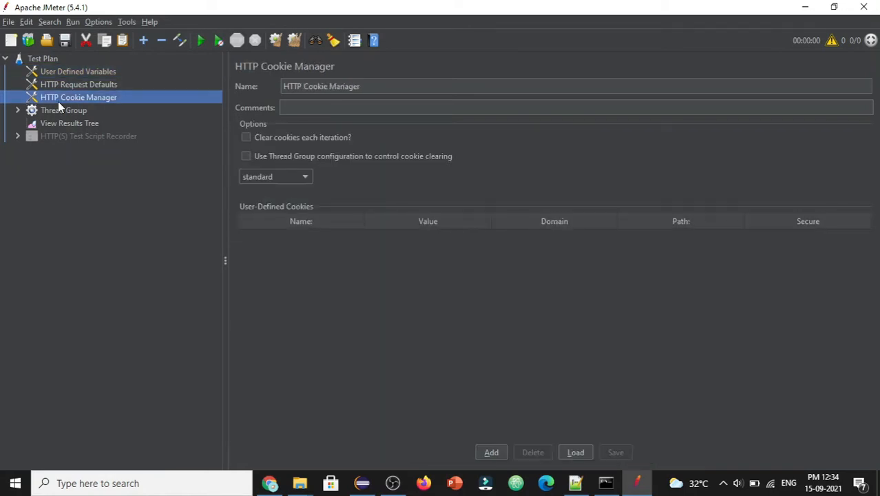
left_click(66, 137)
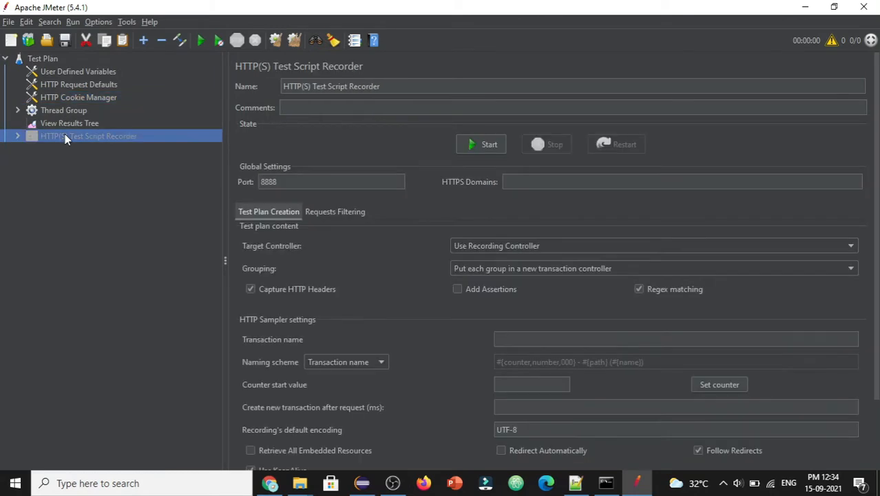
Step: Enable the HTTP(S) Test Script Recorder and select its port value 8888
right_click(136, 142)
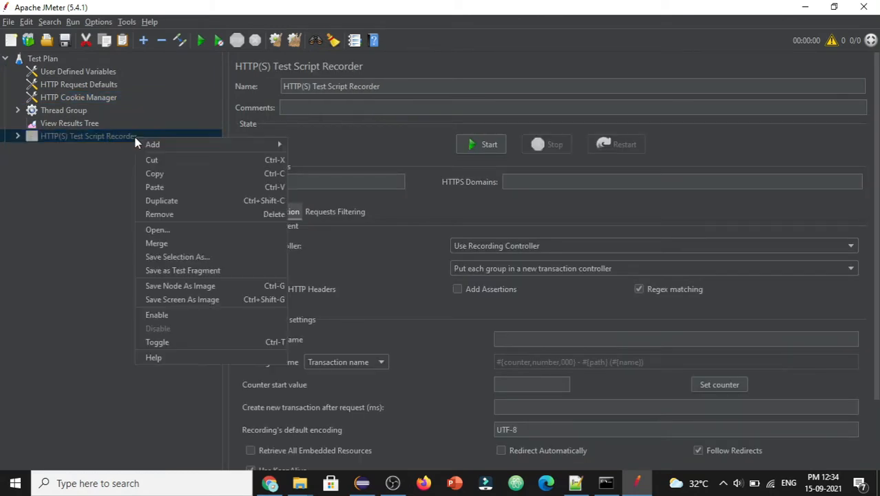
left_click(158, 314)
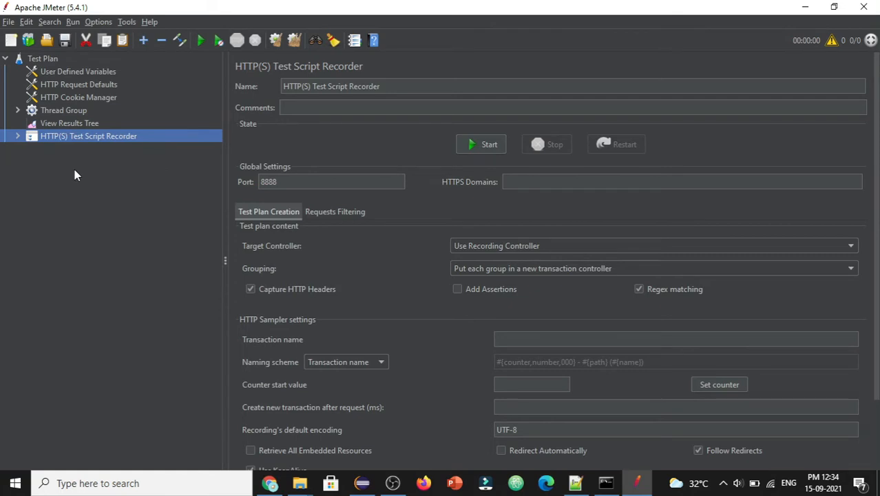
left_click(293, 183)
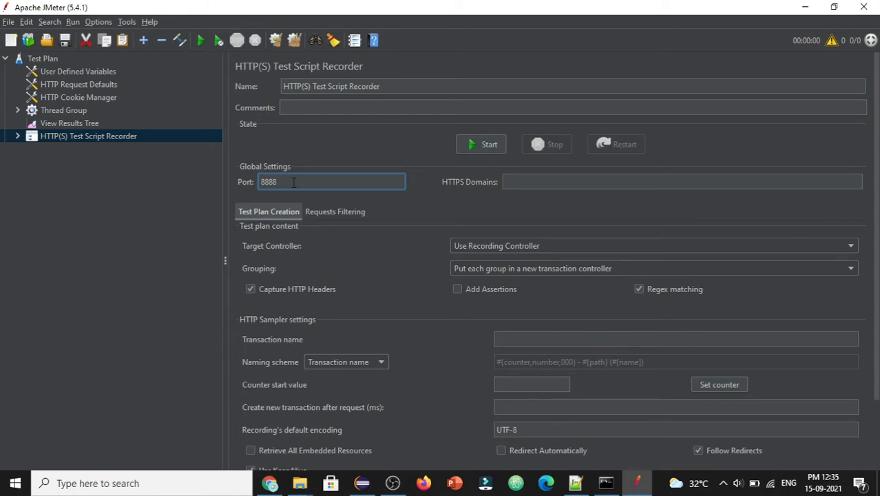
double_click(289, 181)
left_click(424, 484)
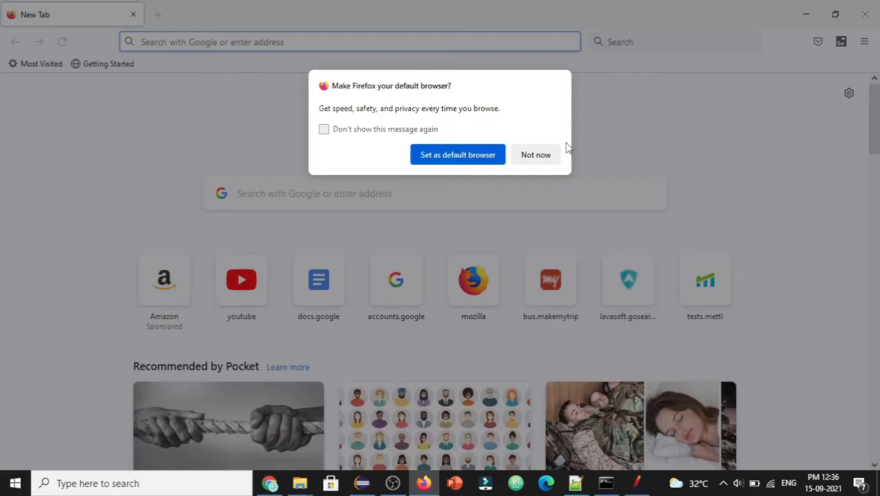
Step: Dismiss Firefox's default-browser prompt and search its settings for 'proxy'
left_click(555, 150)
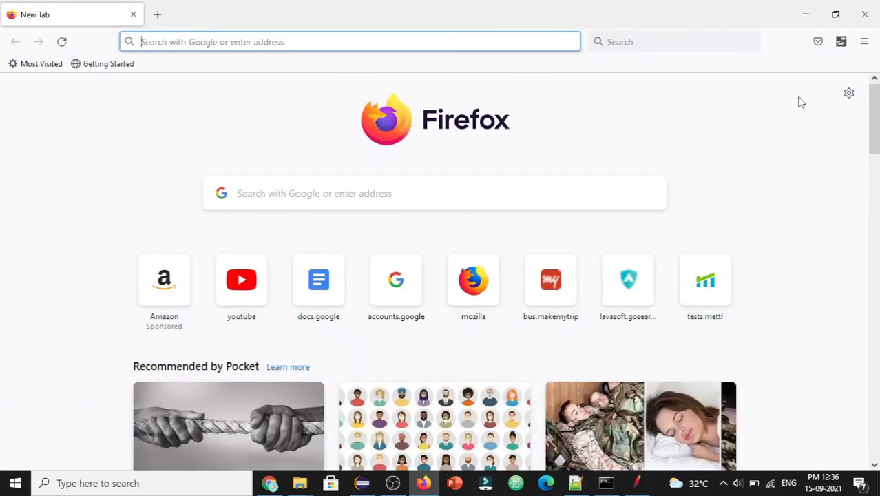
key("alt+Tab")
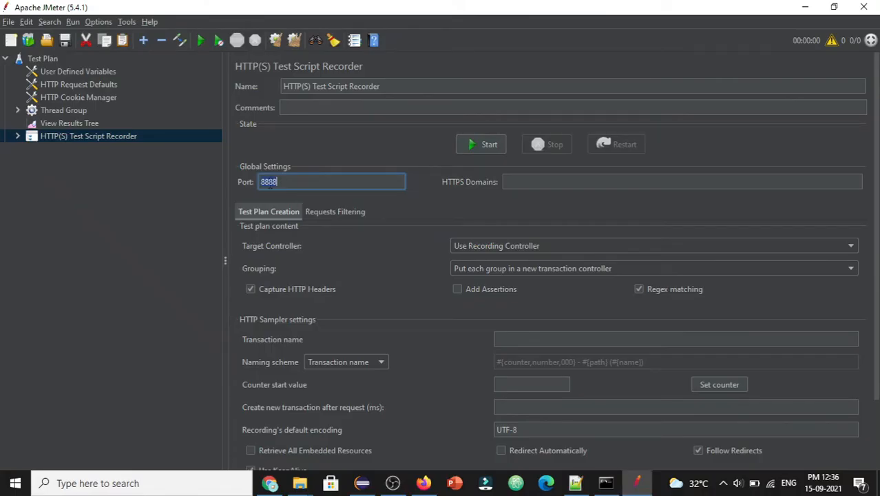
key("alt+Tab")
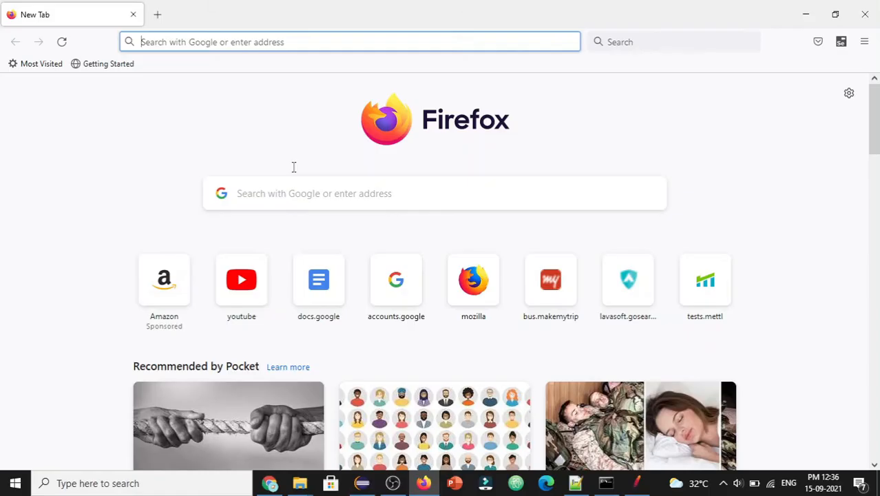
left_click(864, 41)
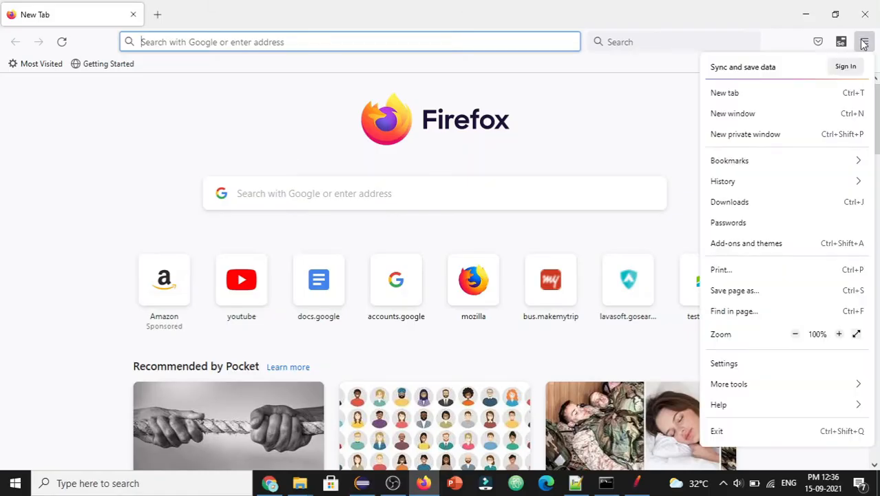
left_click(748, 365)
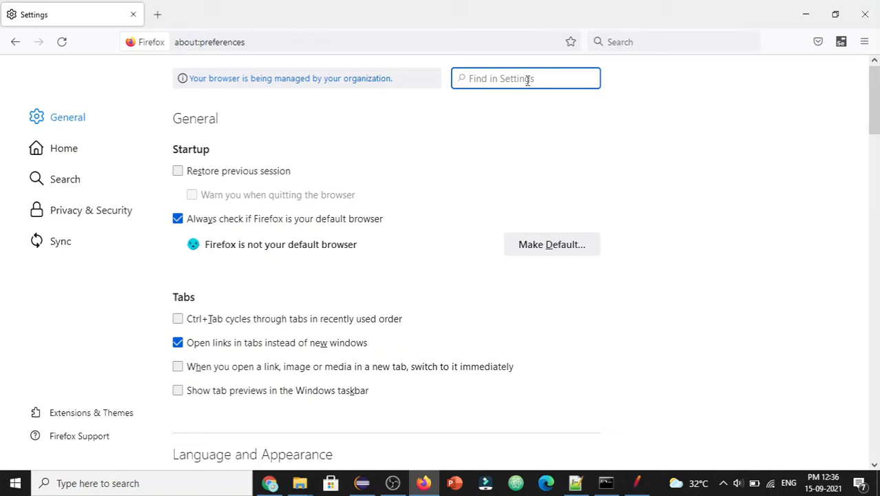
type("proxy")
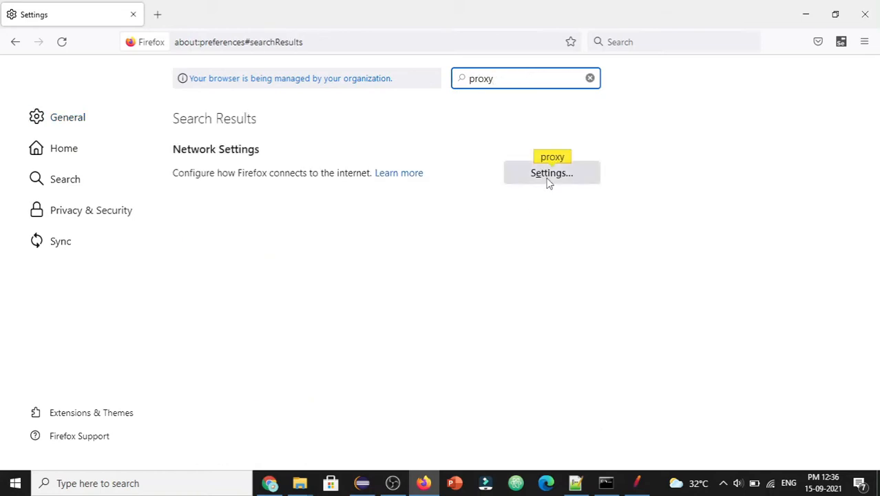
Step: Choose manual proxy configuration in Firefox with host localhost and port 8888
left_click(549, 179)
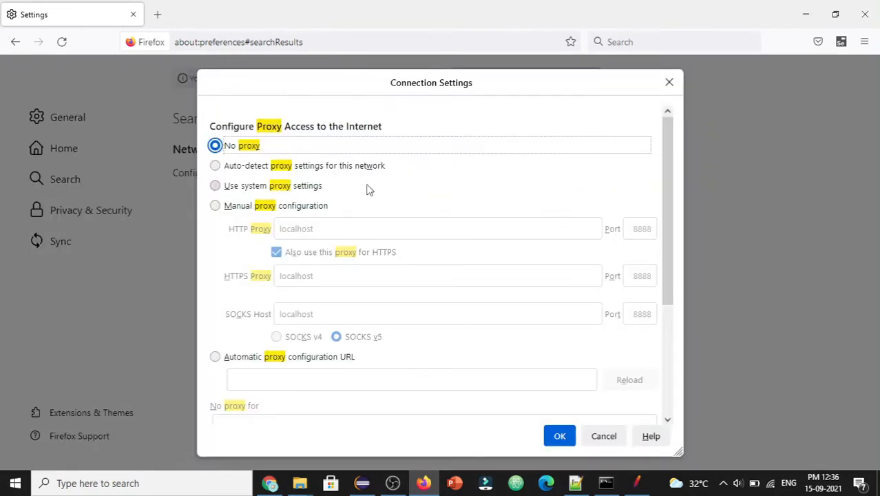
left_click(236, 206)
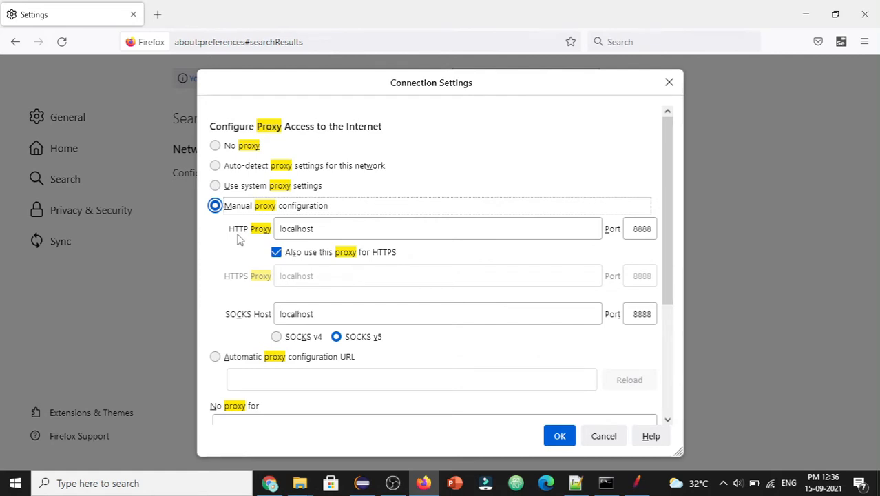
left_click(327, 231)
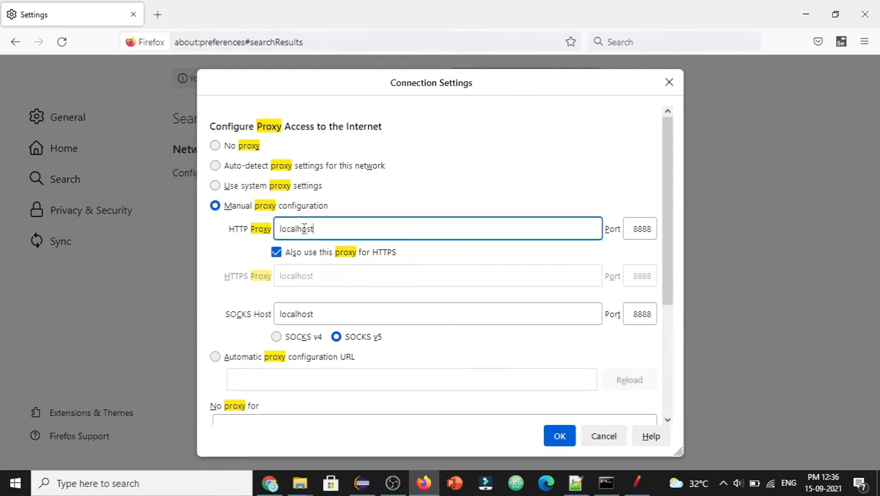
left_click(633, 232)
double_click(633, 231)
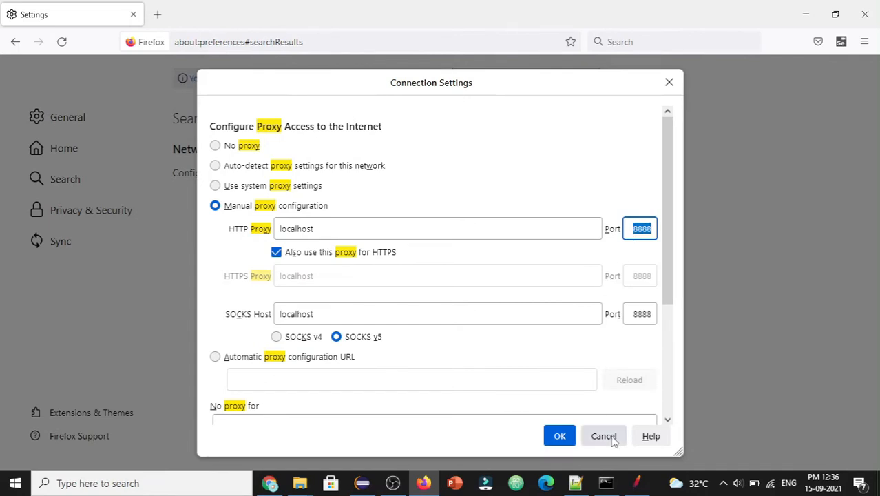
left_click(638, 482)
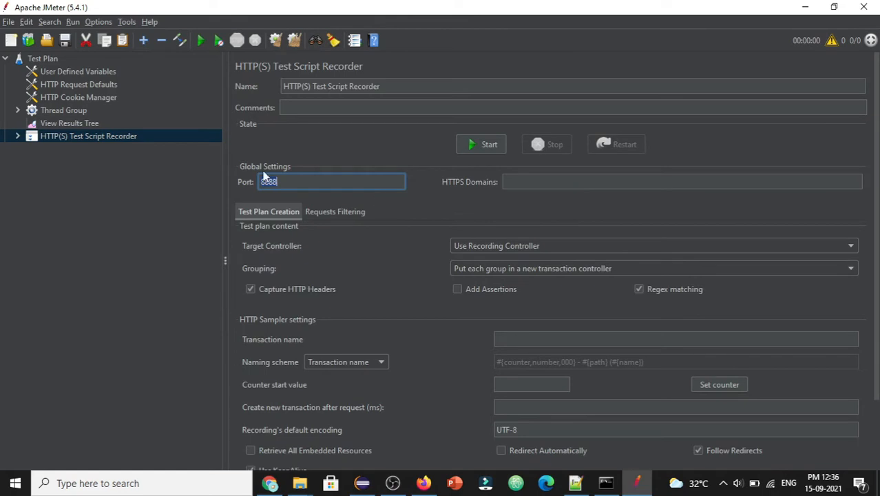
Step: After trying port 8000, set Firefox's proxy port back to 8888 and save the connection settings
type("8000")
key("alt+Tab")
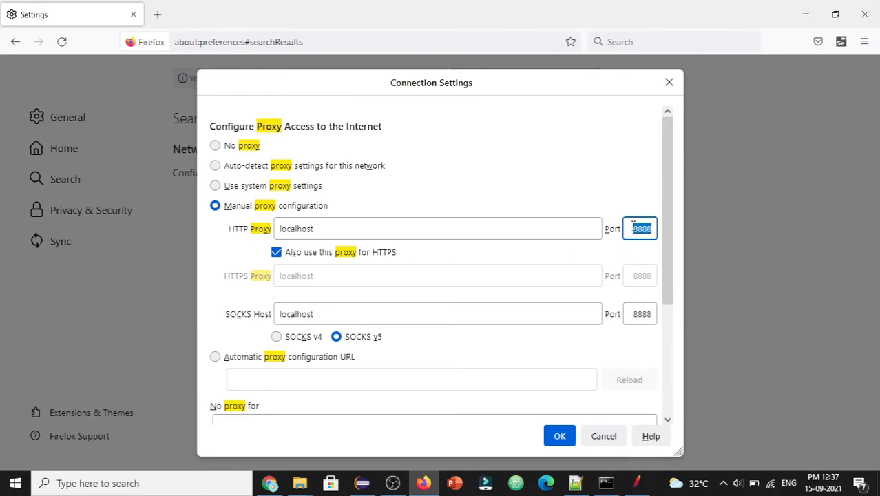
type("8000")
key("alt+Tab")
key("alt+Tab")
double_click(647, 232)
type("8888")
left_click(558, 436)
Step: Change the JMeter recorder's port from 8000 to 8080
key("alt+Tab")
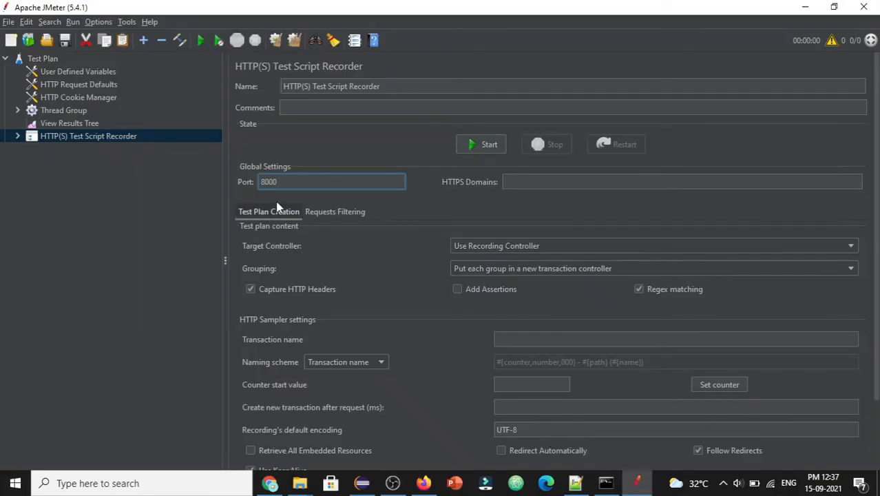
double_click(270, 182)
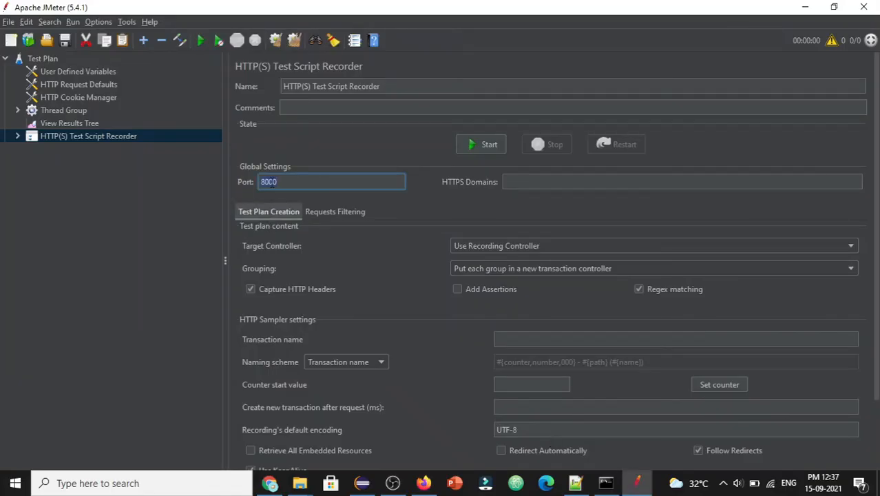
type("8080")
key("alt+Tab")
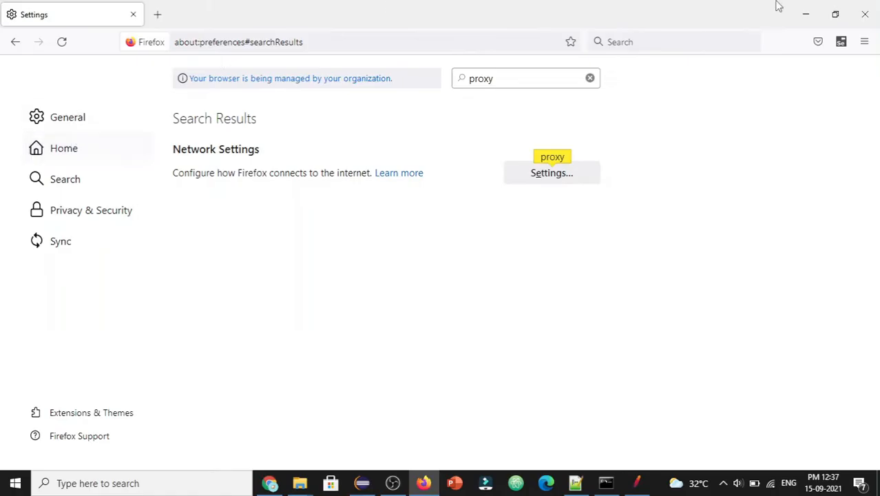
Step: Load google.com through the proxy, see the refusing-connections error, and replace that tab with a new one
left_click(865, 15)
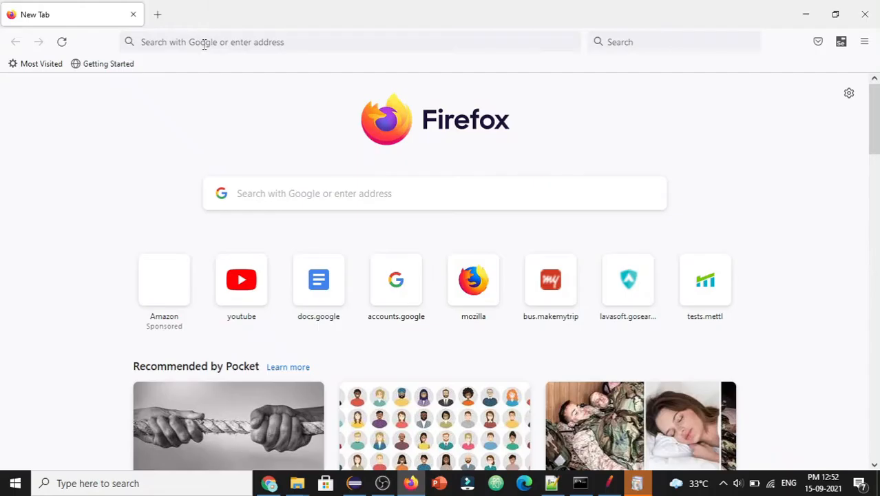
type("g")
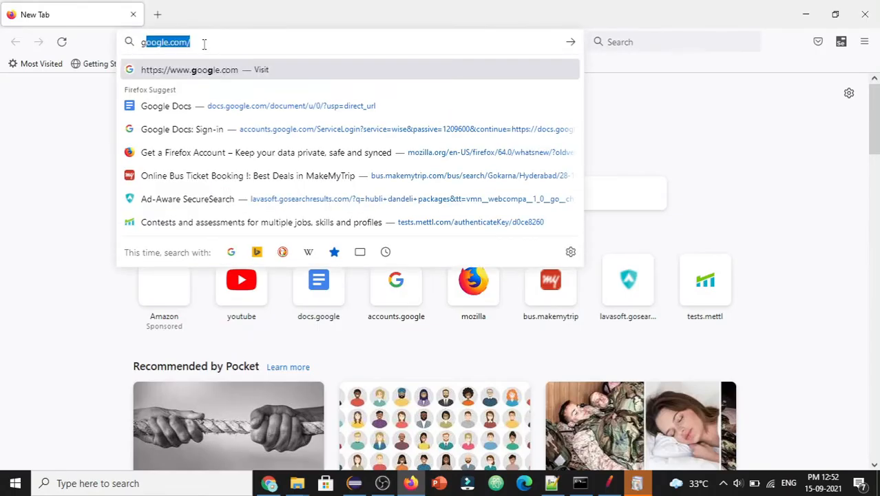
type("oog")
key("Return")
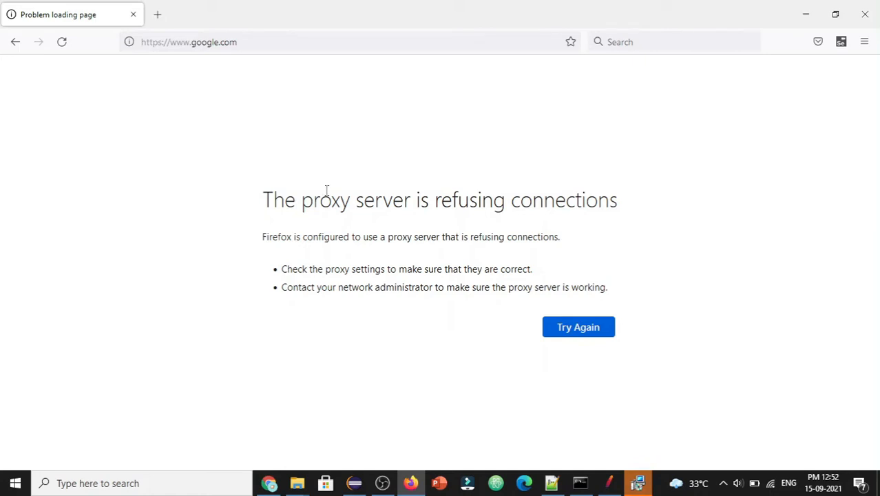
left_click(232, 43)
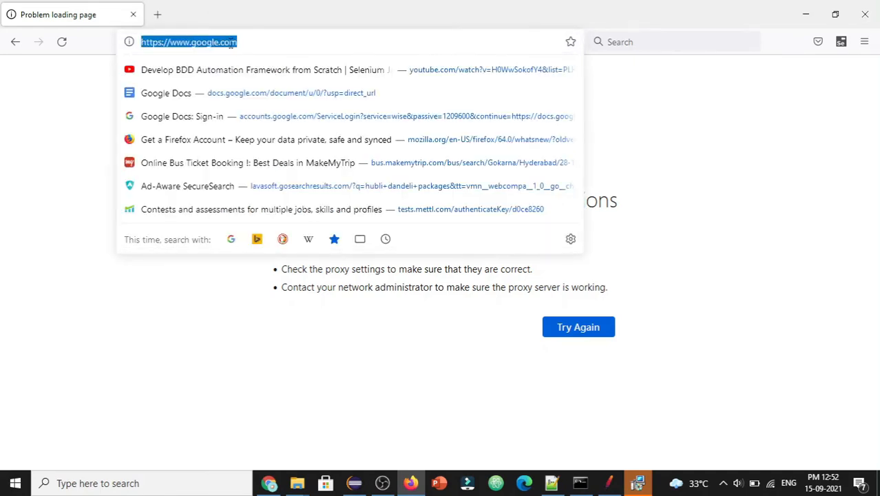
left_click(2, 135)
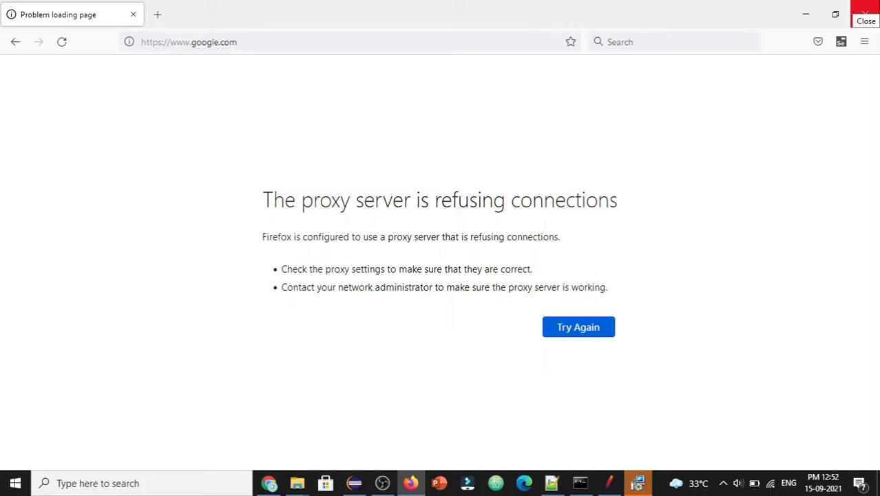
left_click(161, 13)
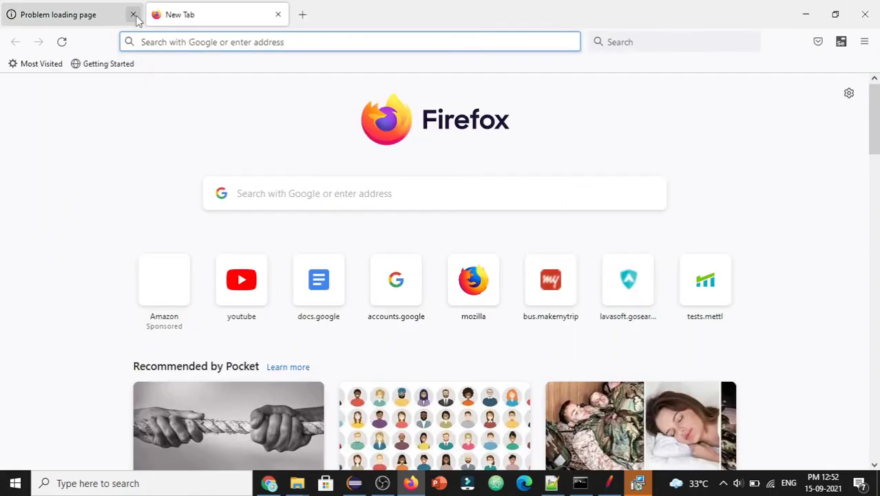
left_click(133, 14)
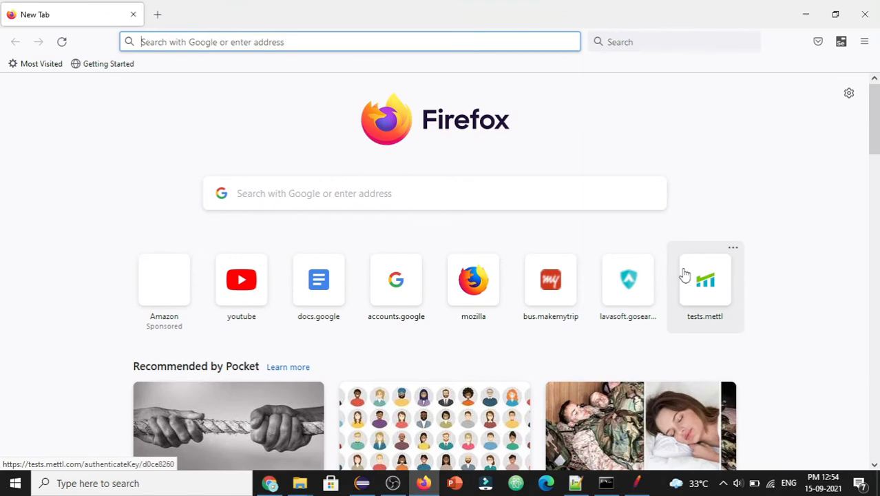
Step: Back in JMeter, select the recorder's port value 8888
left_click(637, 483)
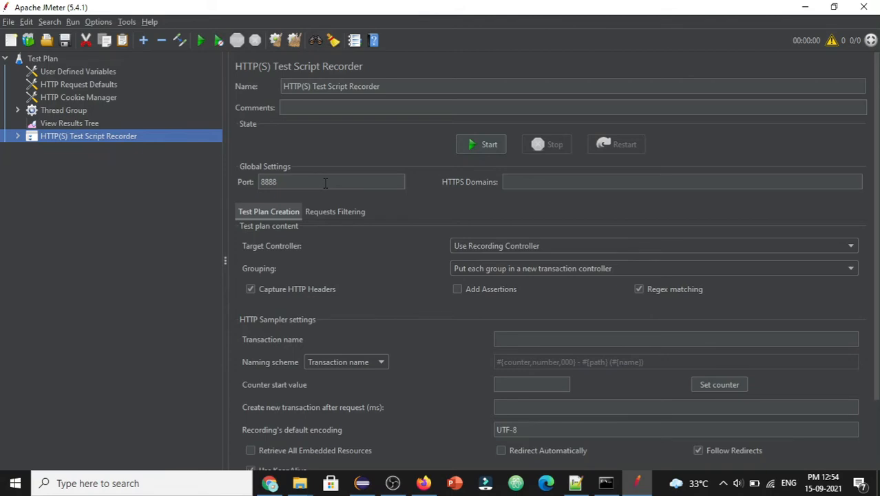
left_click(291, 182)
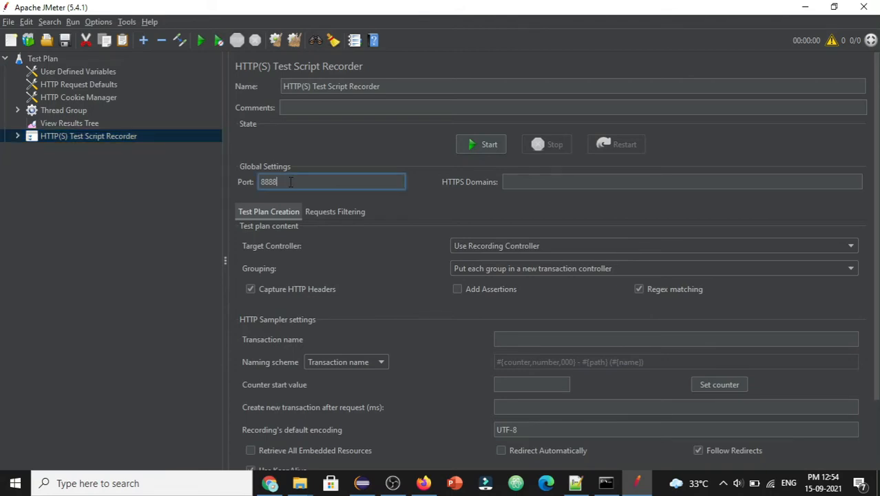
left_click_drag(290, 182, 260, 183)
Step: Expand the Thread Group and cut its Recording Controller out of the plan
left_click(58, 112)
double_click(58, 111)
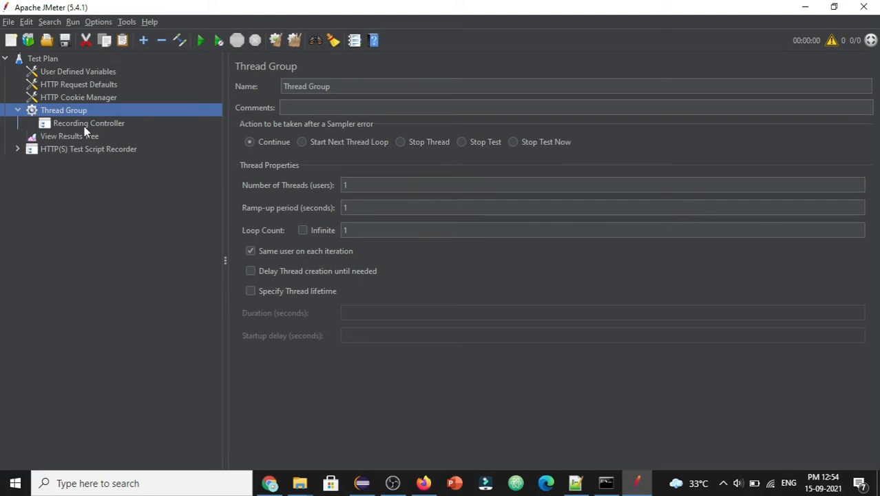
left_click(84, 124)
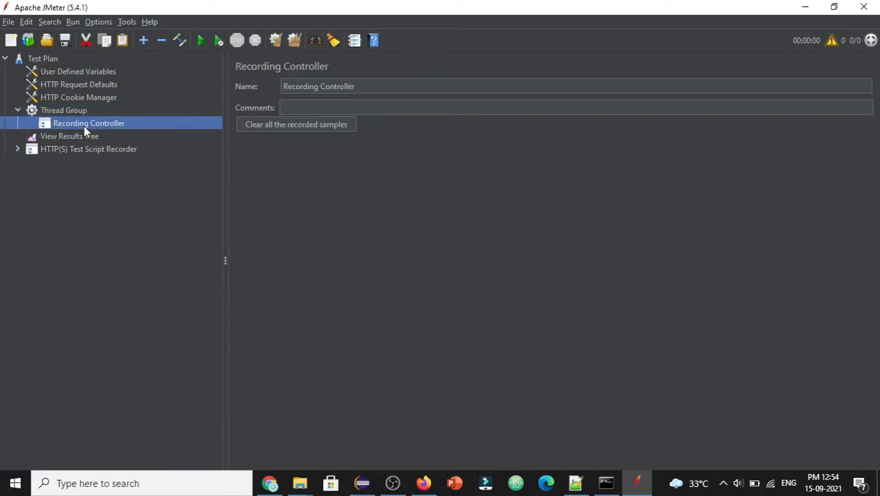
left_click(86, 40)
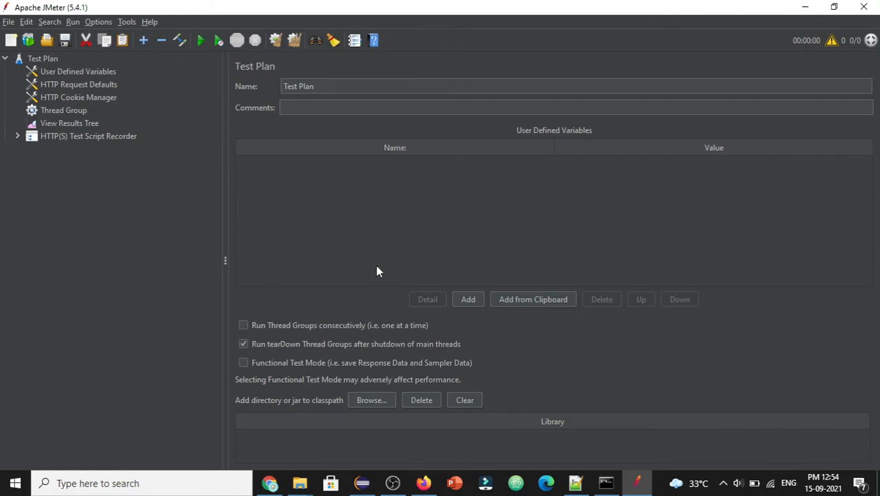
left_click(41, 112)
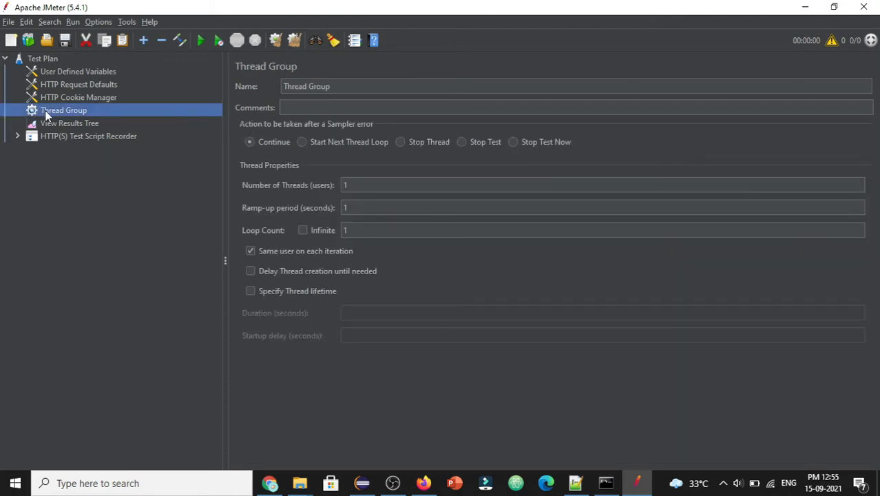
Step: Add a Logic Controller > Transaction Controller under the Thread Group, then show the demoblaze store in Chrome
right_click(47, 116)
mouse_move(84, 123)
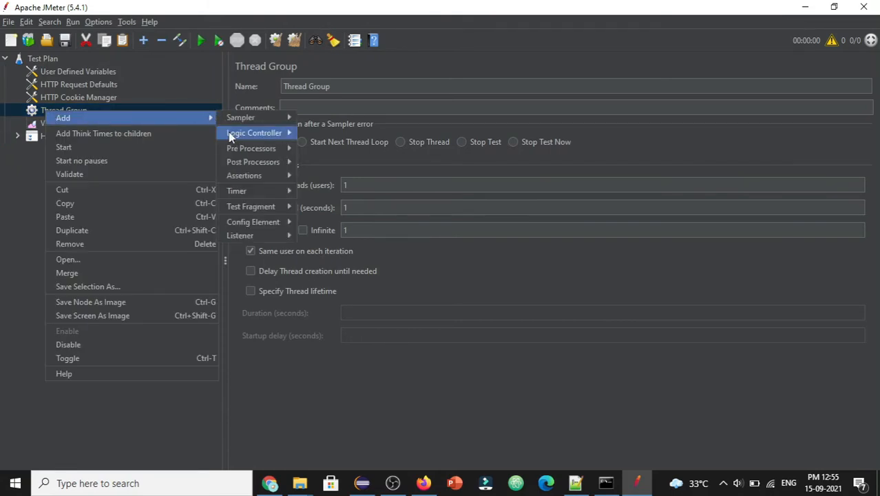
mouse_move(245, 137)
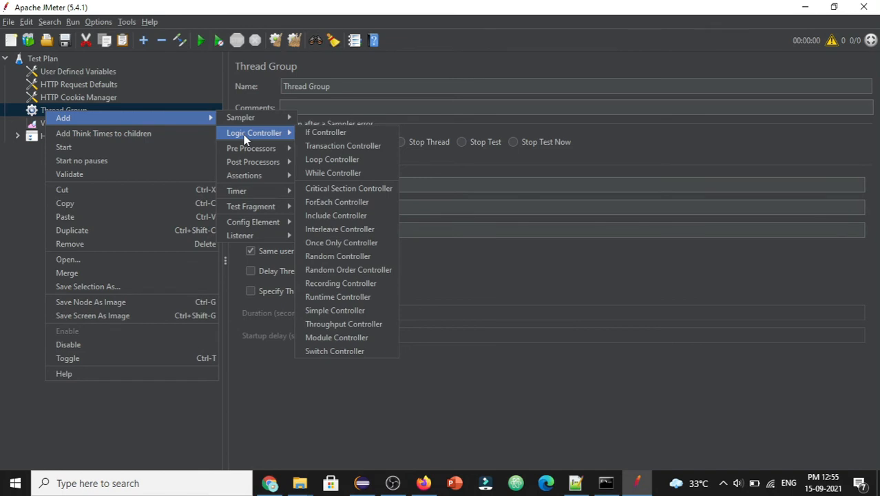
left_click(346, 148)
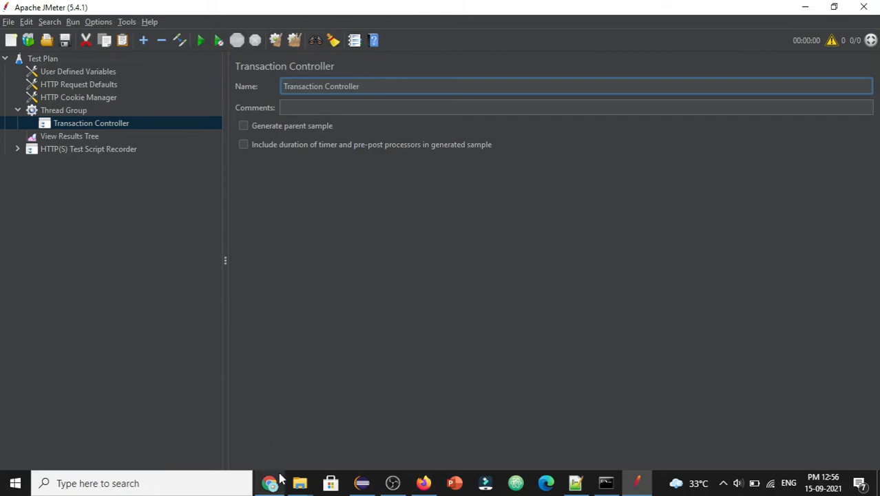
mouse_move(270, 483)
left_click(269, 424)
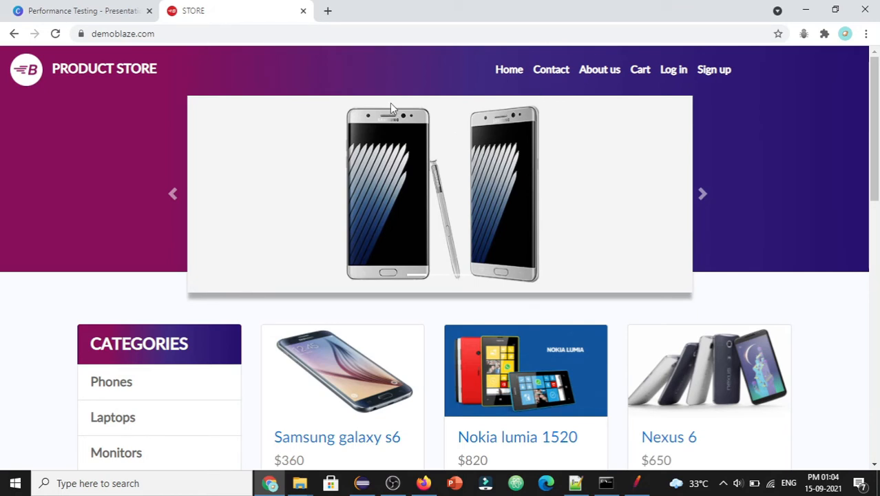
Step: Send a demoblaze contact message with a test e-mail, name 'test' and message 'test', then acknowledge the thanks alert
left_click(542, 73)
left_click(383, 156)
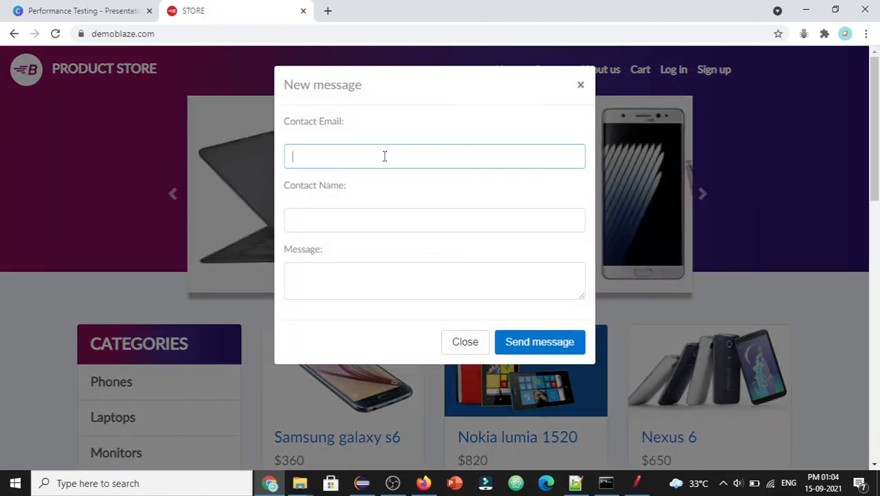
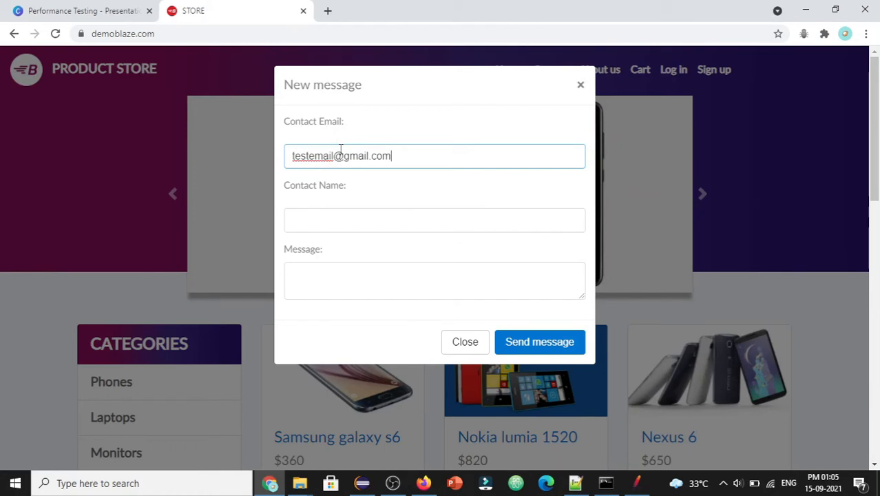
left_click(316, 220)
type("test")
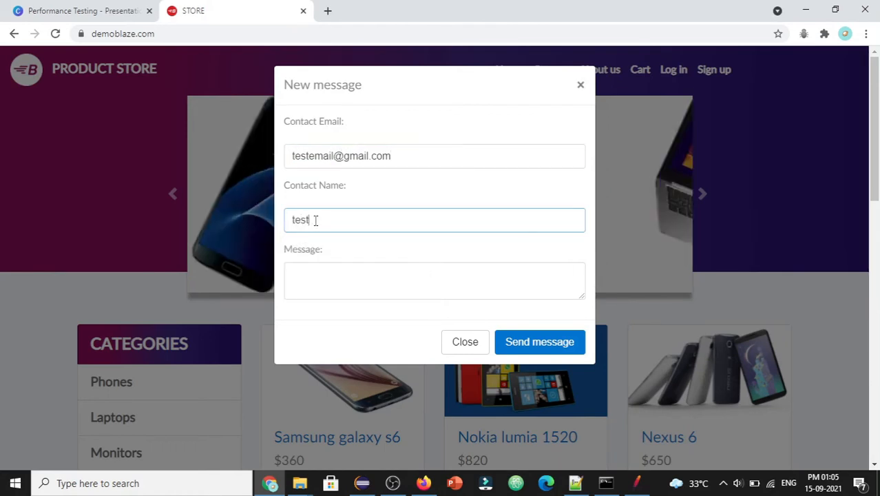
left_click(303, 284)
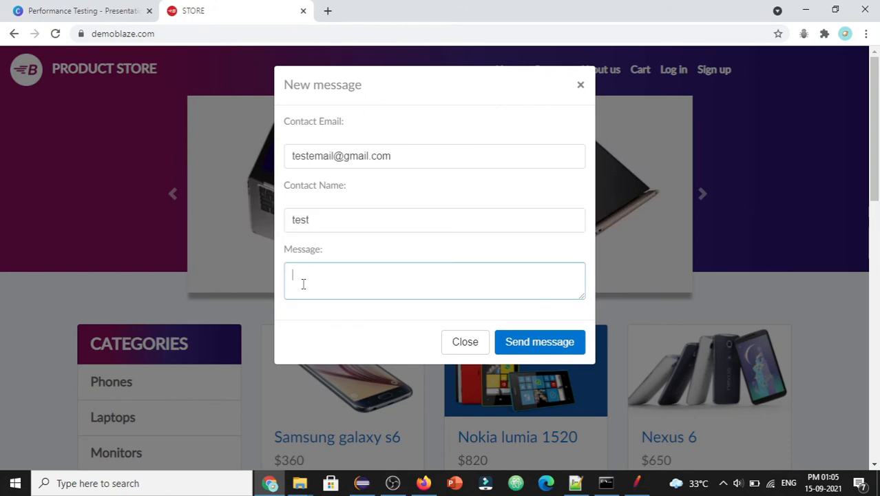
type("test")
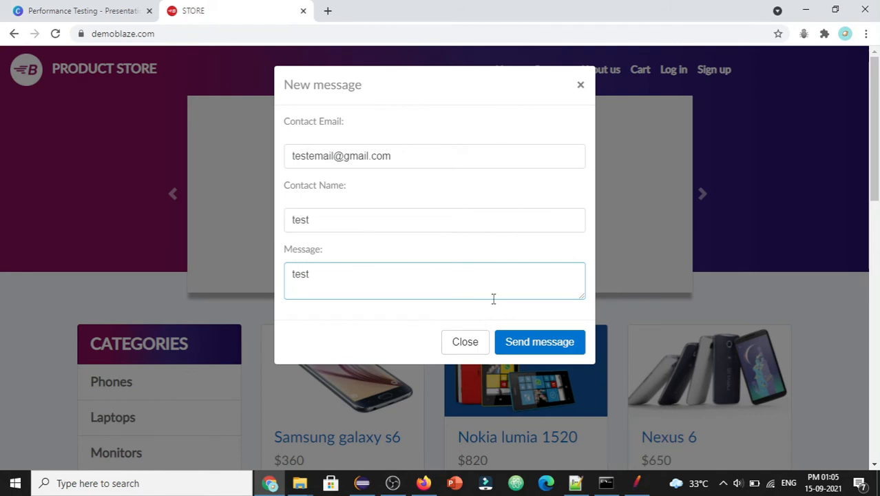
left_click(558, 341)
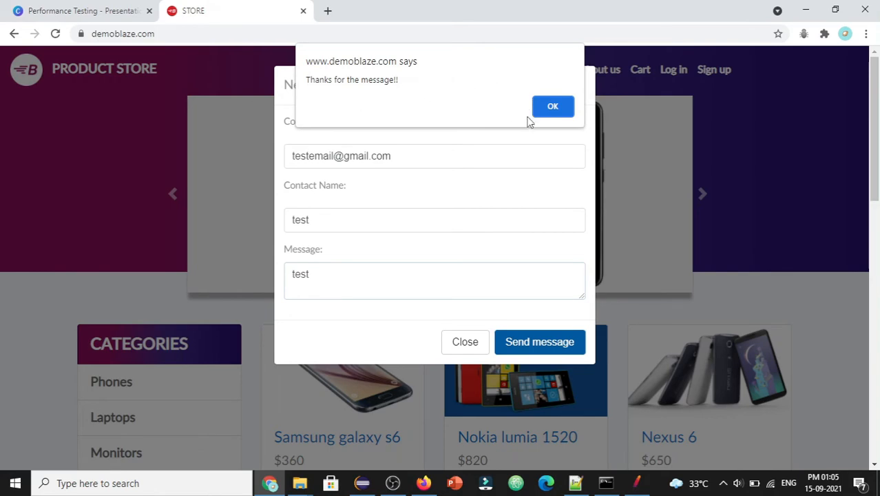
left_click(560, 103)
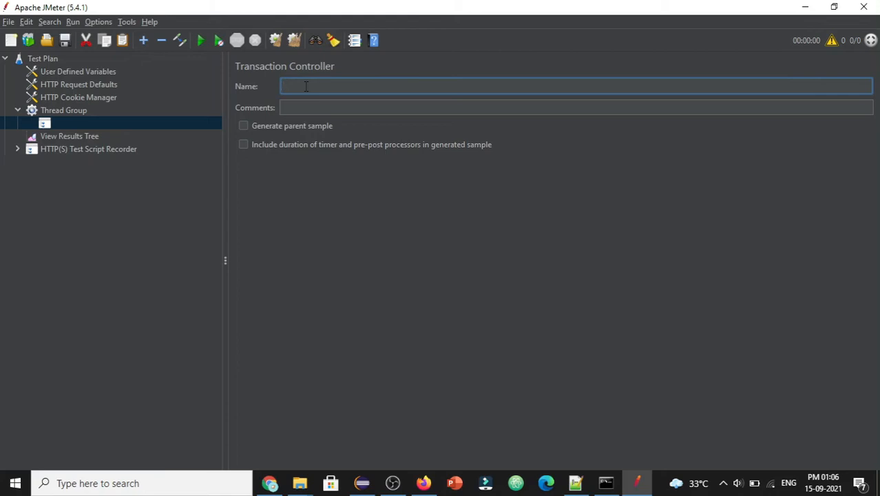
Step: Name the Transaction Controller ContactForm and set the recorder's Target Controller to Test Plan > Thread Group > ContactForm
type("ContactForm")
left_click(131, 126)
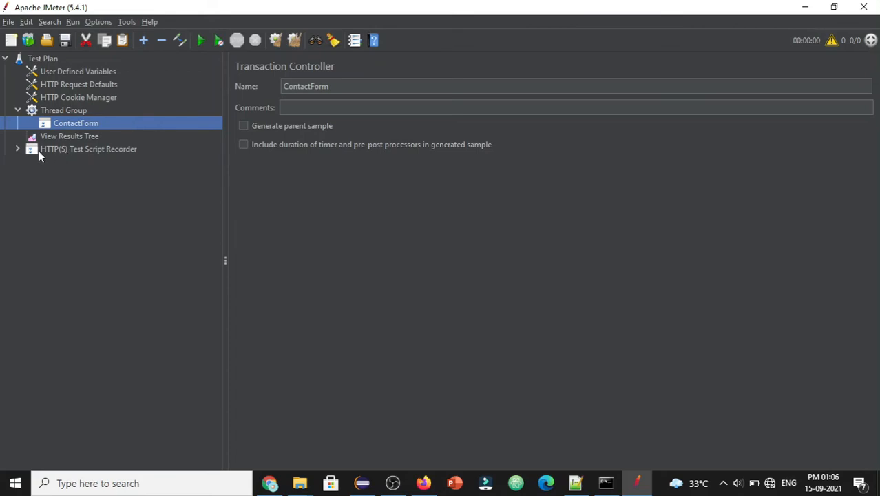
left_click(82, 148)
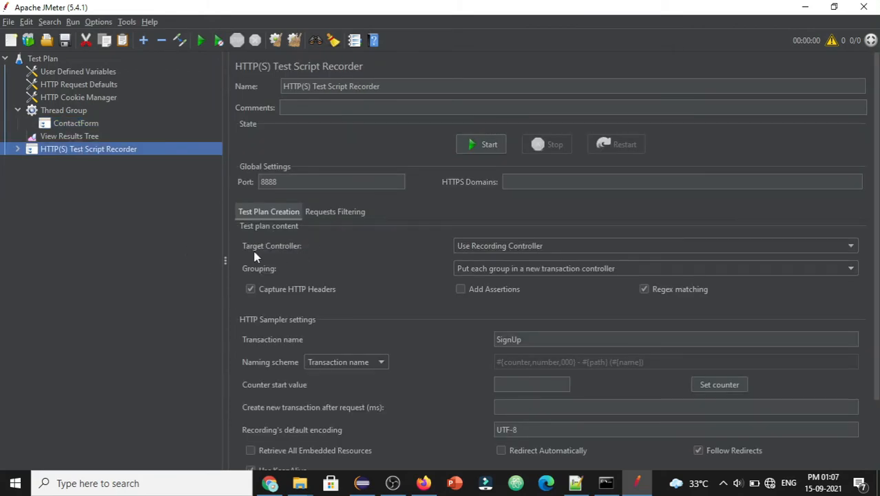
left_click(518, 248)
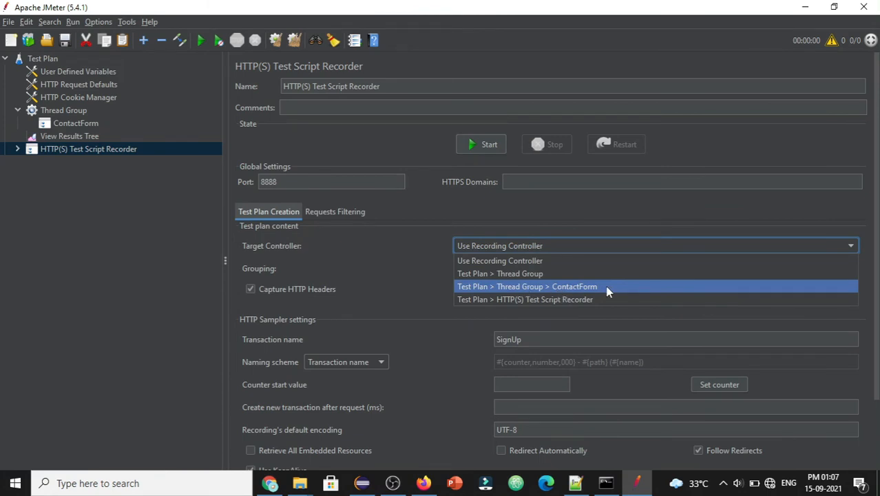
left_click(559, 287)
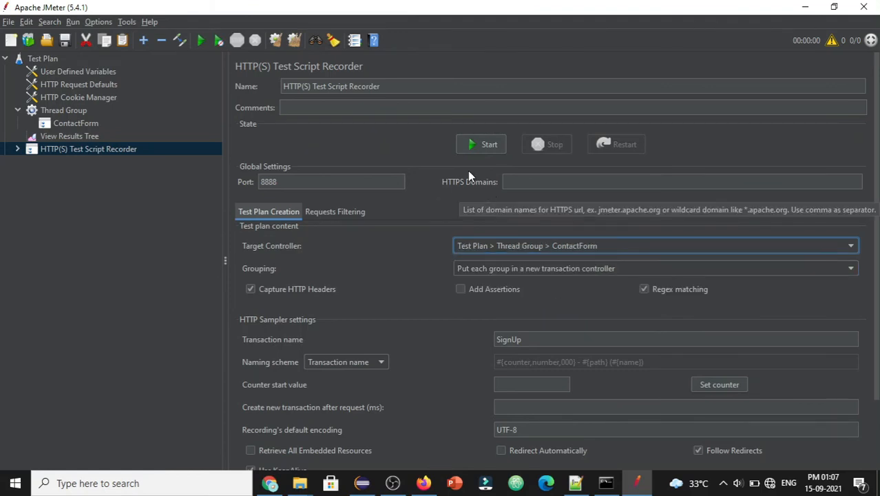
Step: Start the recorder with transaction name ContactForm, then bring Firefox forward
left_click(484, 147)
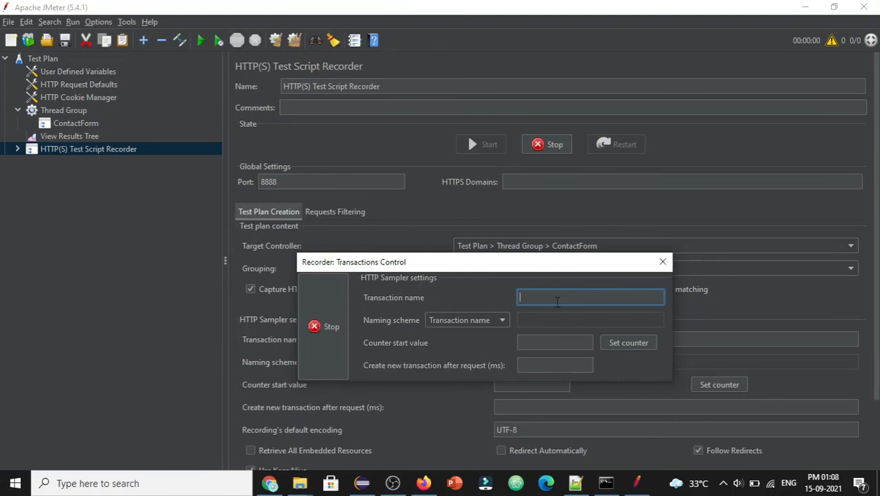
type("Contact")
type("Form")
left_click_drag(597, 295, 505, 297)
left_click(423, 484)
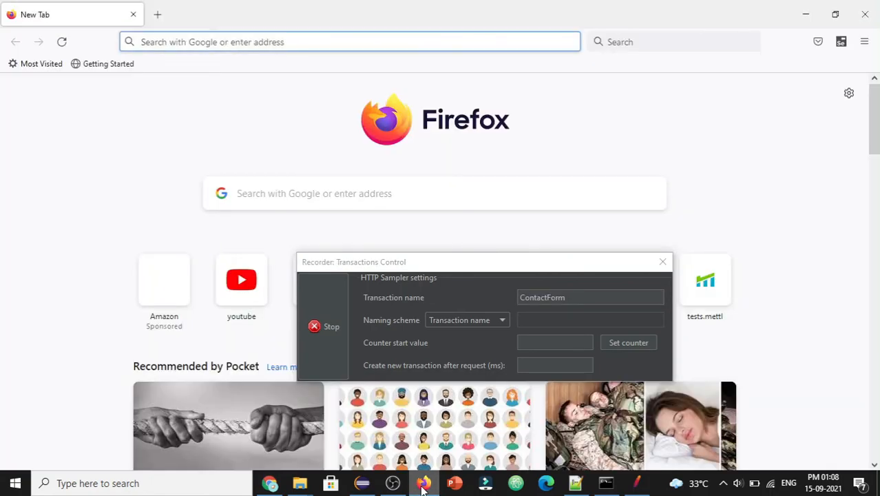
left_click(275, 42)
type("www.")
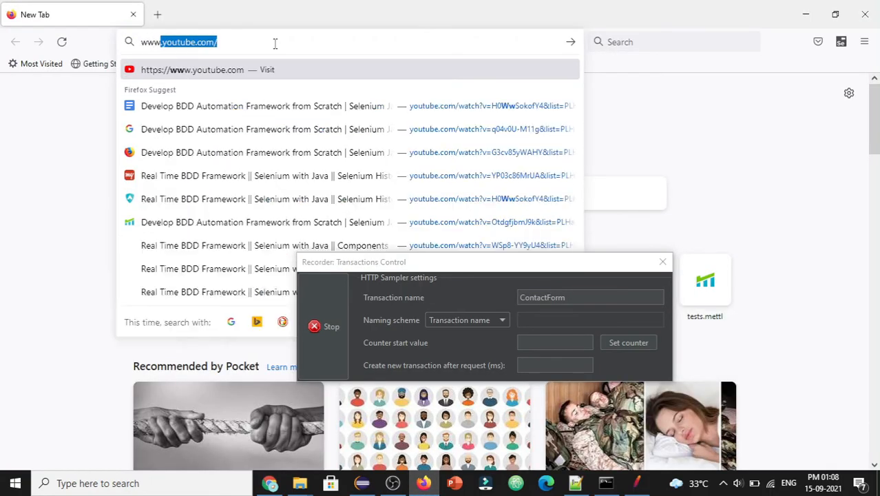
key("BackSpace")
key("BackSpace")
key("BackSpace")
key("BackSpace")
key("BackSpace")
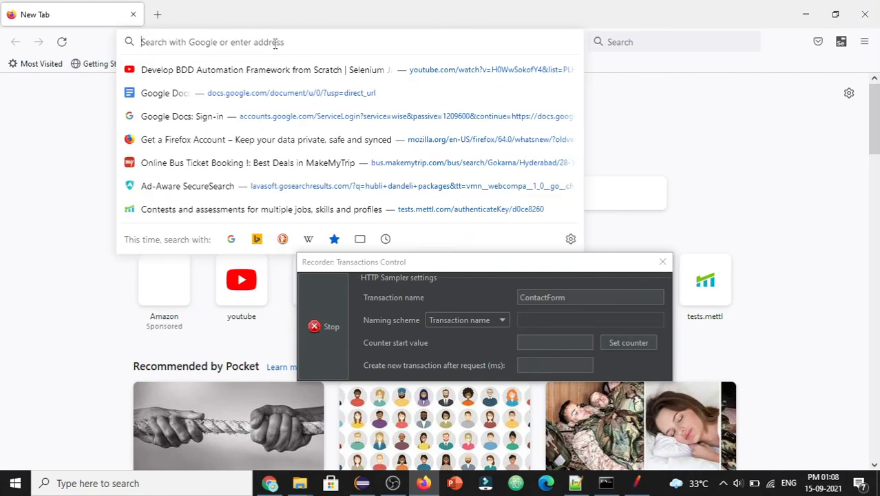
type("www.dem")
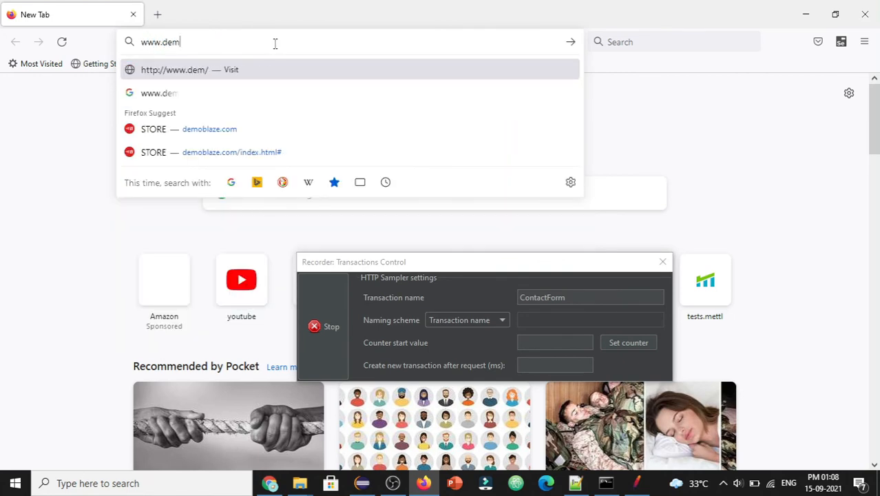
type("obl")
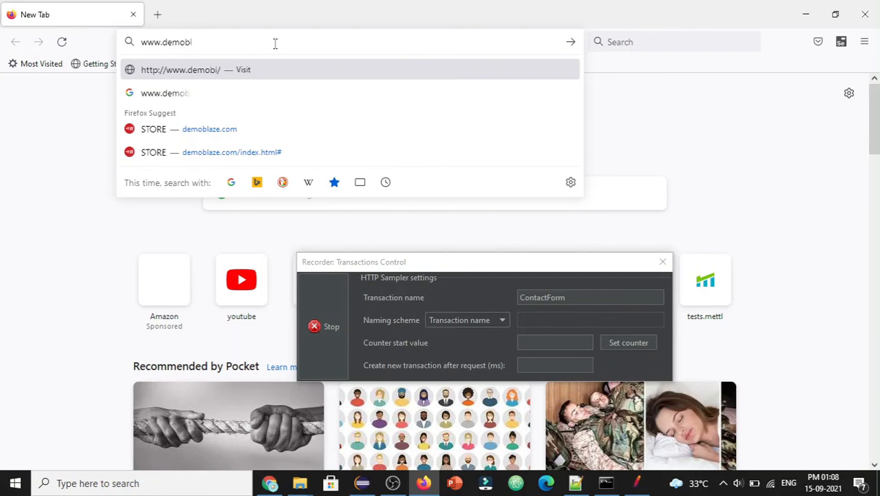
type("aze.com")
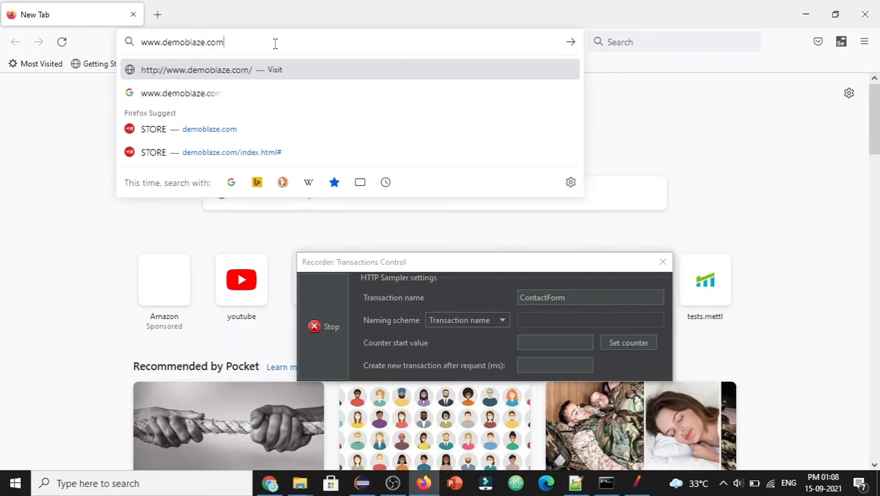
key("Return")
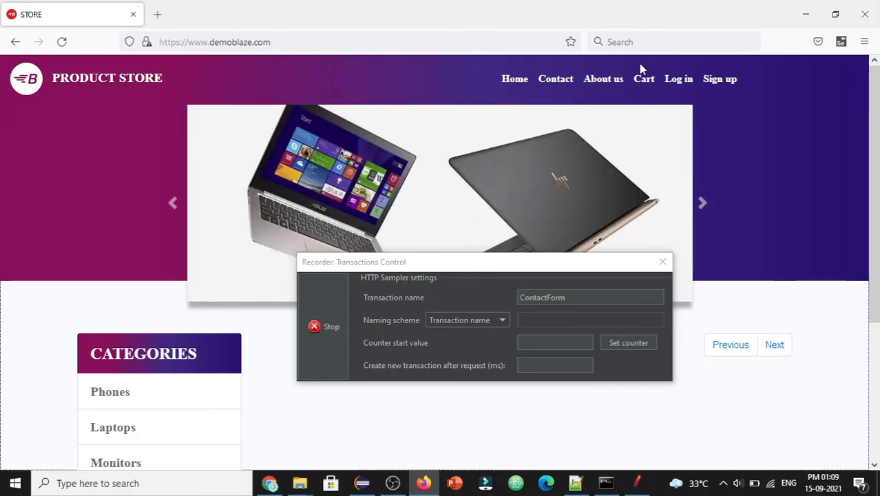
Step: Fill the demoblaze Contact form with a test e-mail, a contact name and message 'test'
left_click(560, 79)
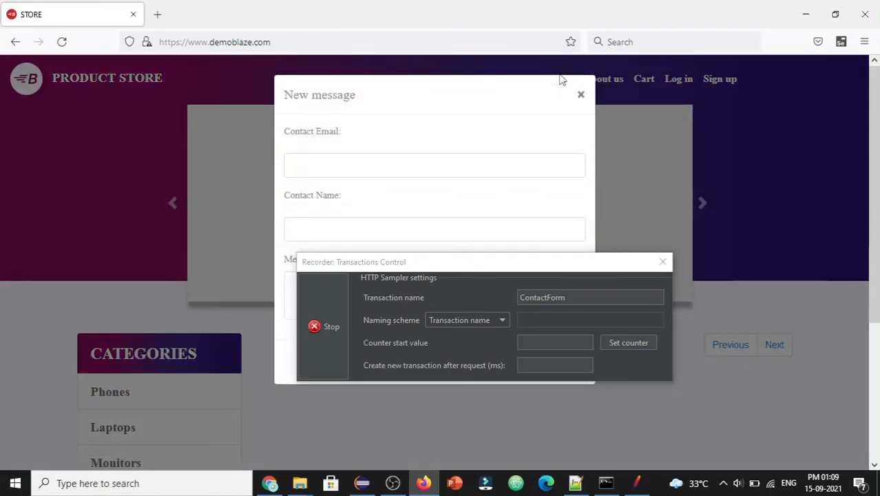
left_click(309, 165)
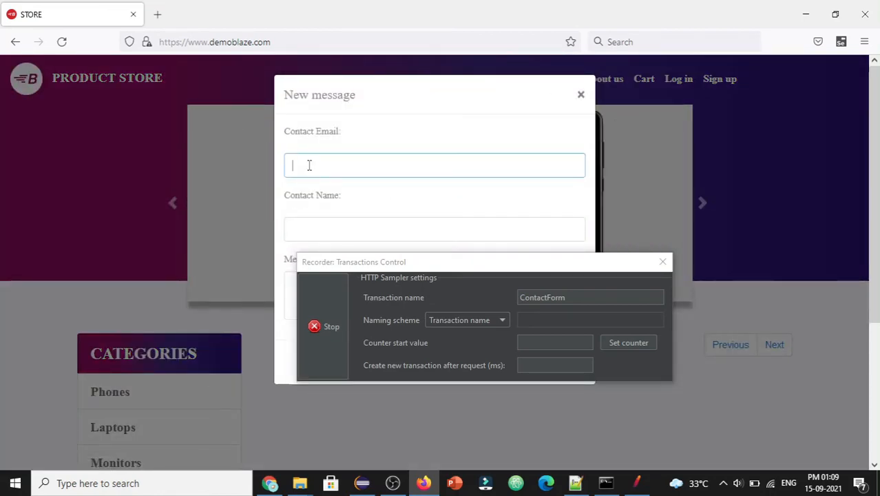
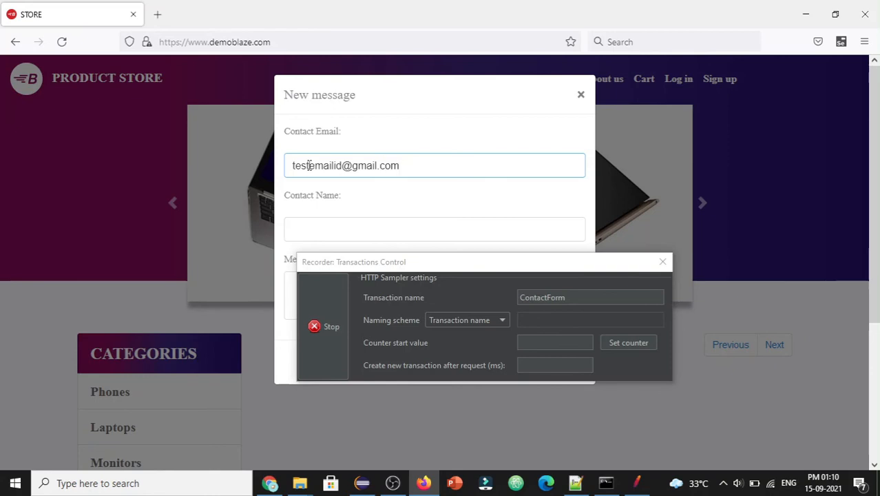
key("Tab")
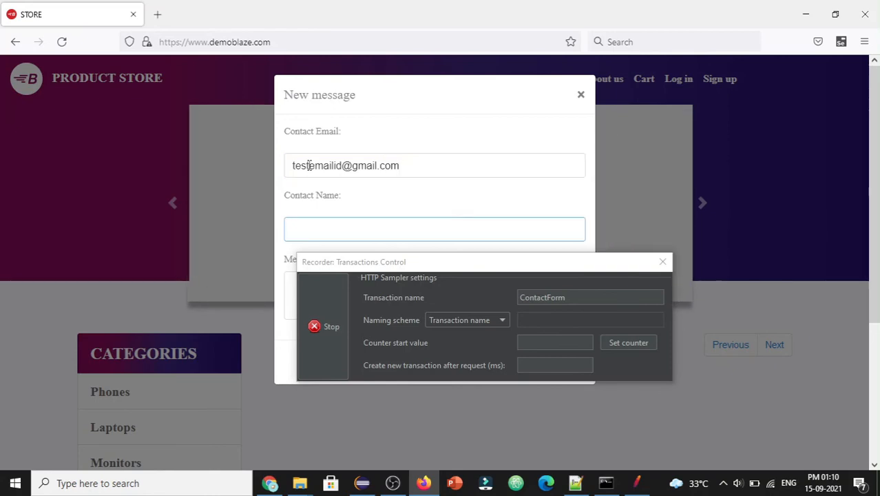
type("testuser1")
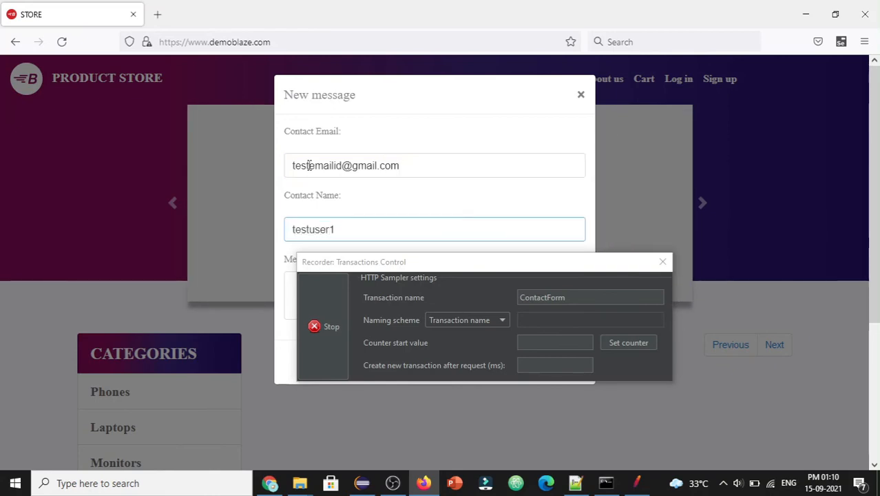
key("Tab")
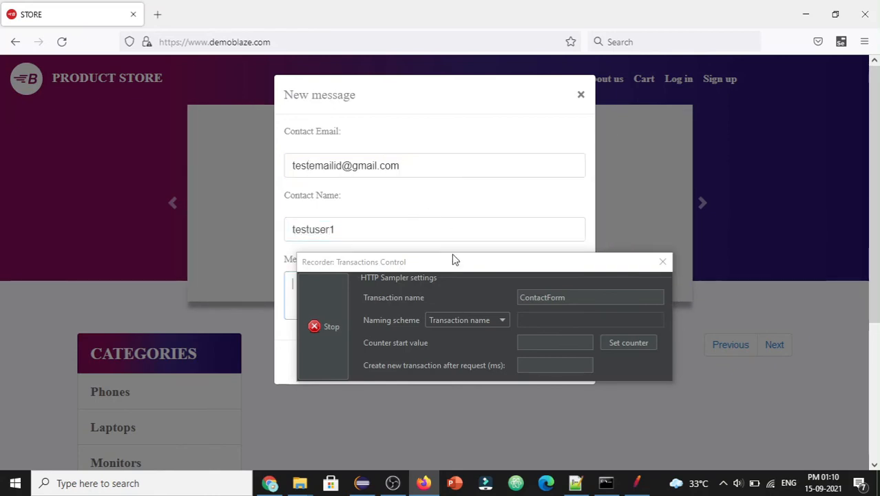
left_click_drag(421, 268, 695, 205)
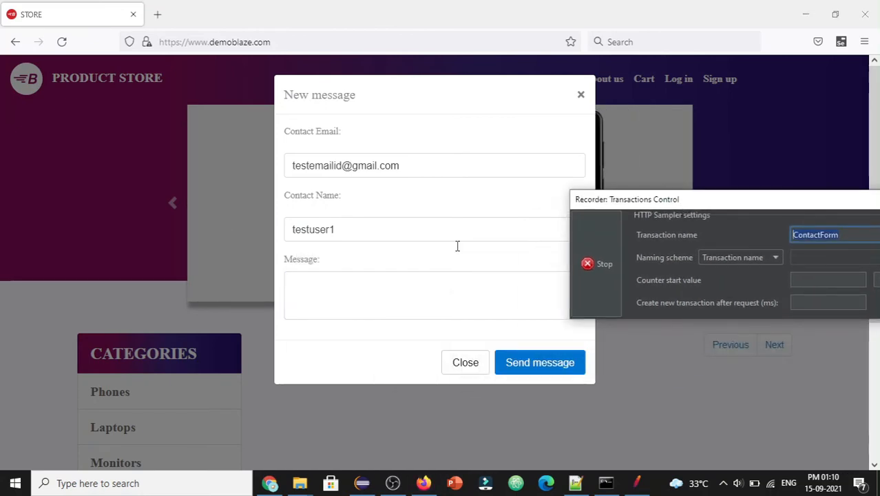
left_click(324, 305)
type("test")
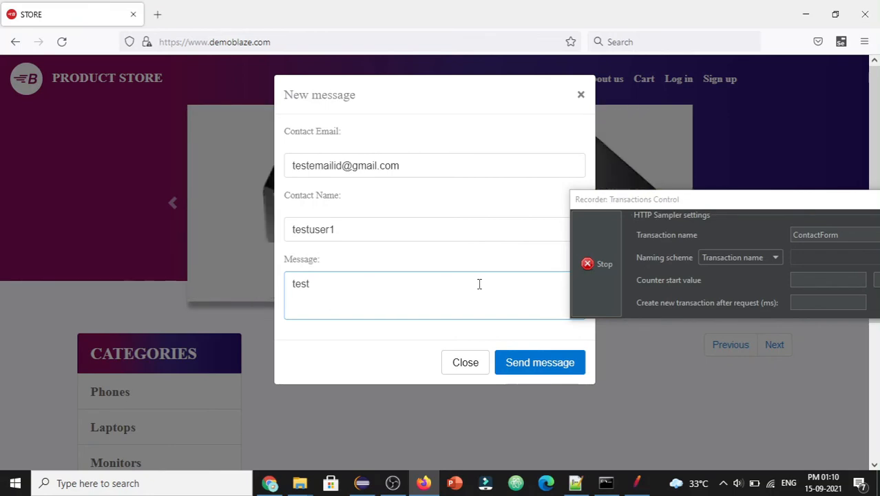
Step: Send the message, dismiss the thanks alert, and stop the JMeter recording
left_click(540, 363)
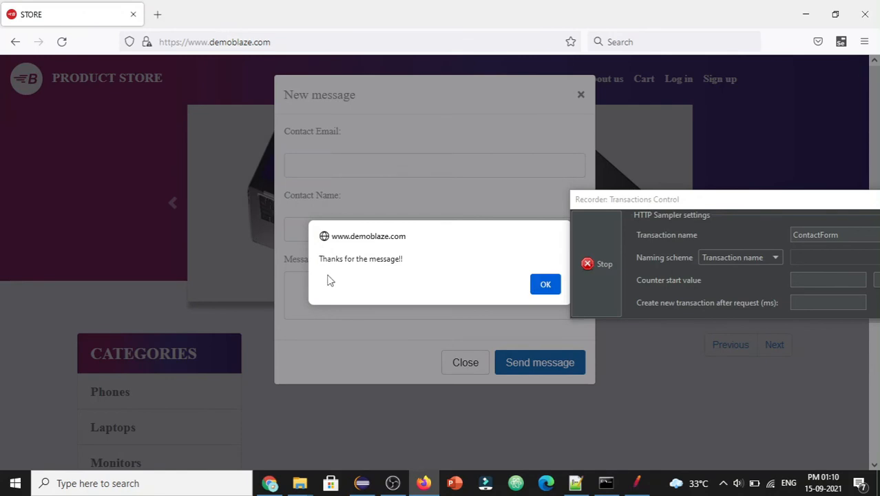
left_click(553, 286)
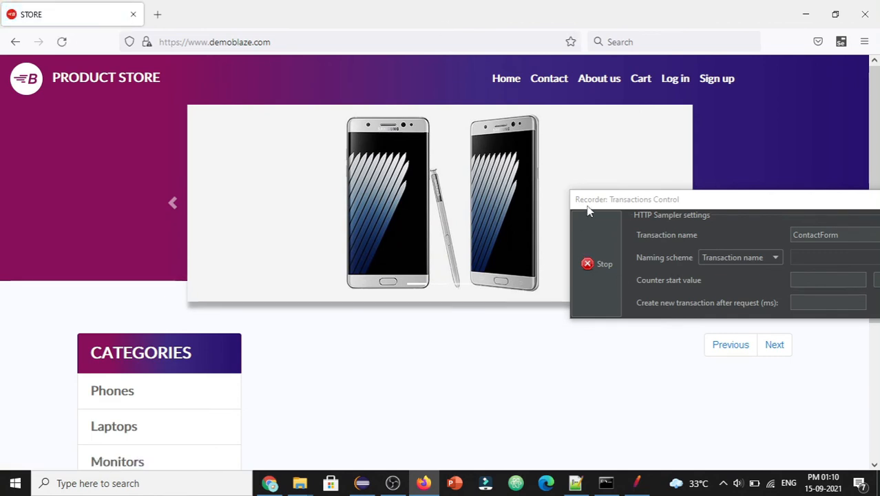
left_click(580, 270)
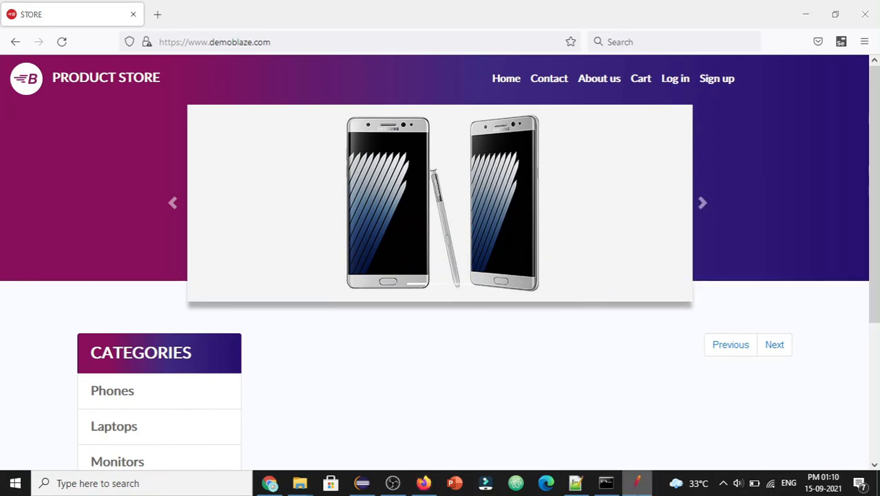
left_click(635, 482)
Step: Expand Contactform under Thread Group and show the recorder's View Results Tree of captured samples
left_click(63, 110)
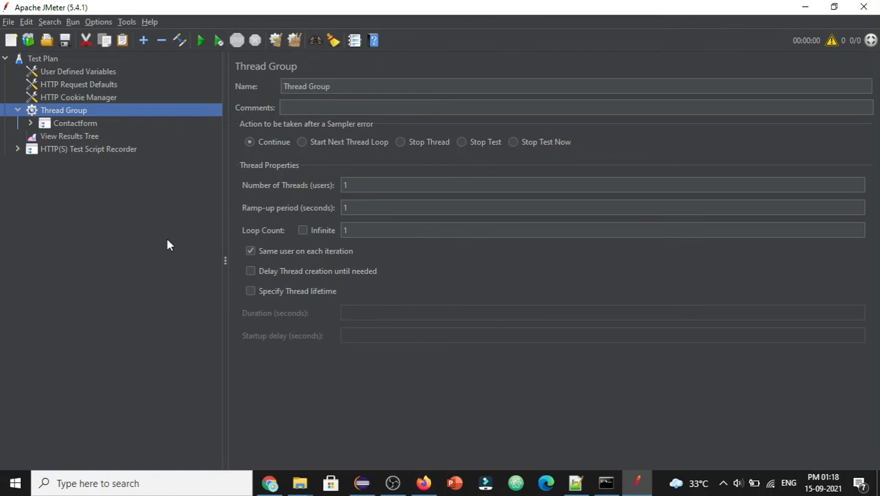
left_click(30, 124)
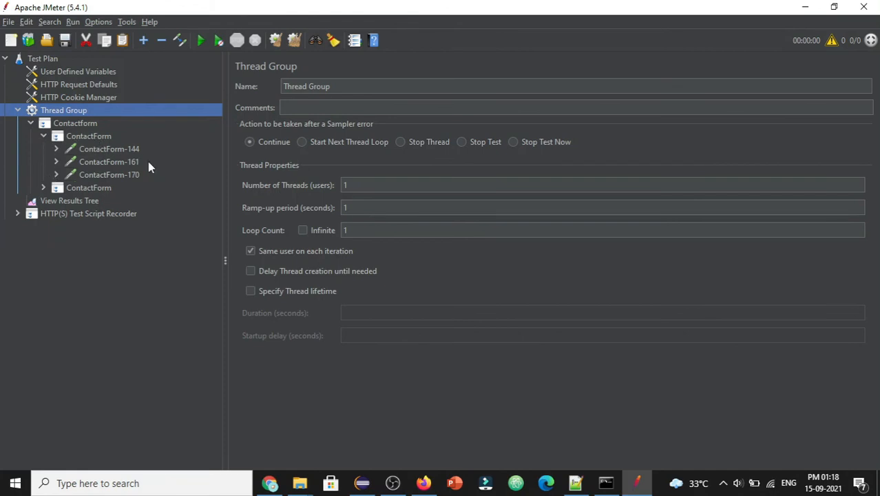
left_click(62, 214)
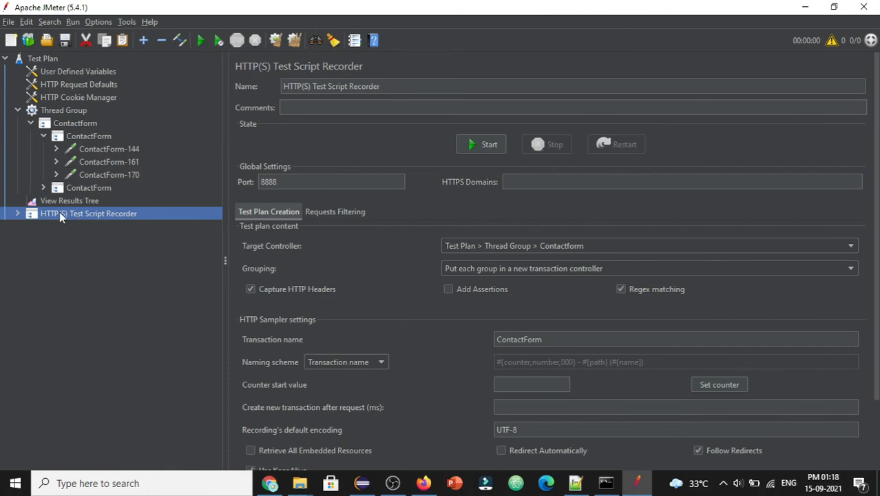
left_click(18, 214)
left_click(53, 227)
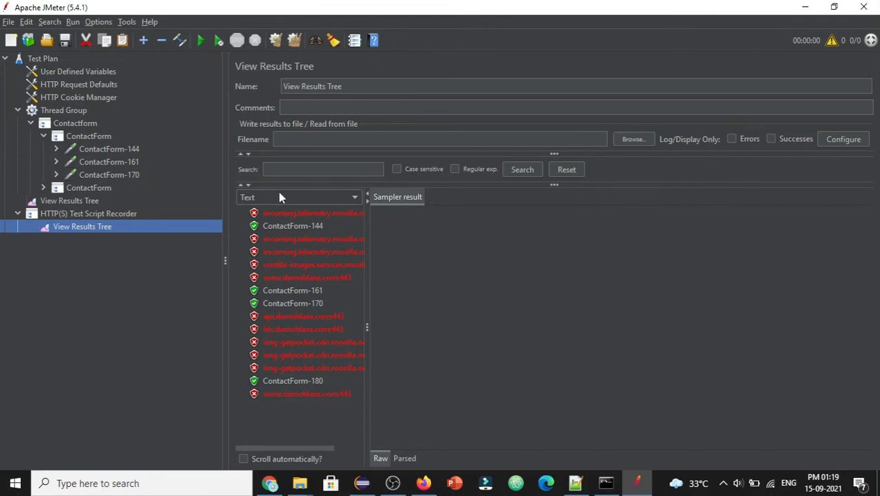
Step: Select the ContactForm-144 sample and review its sampler result and GET request line
left_click(324, 225)
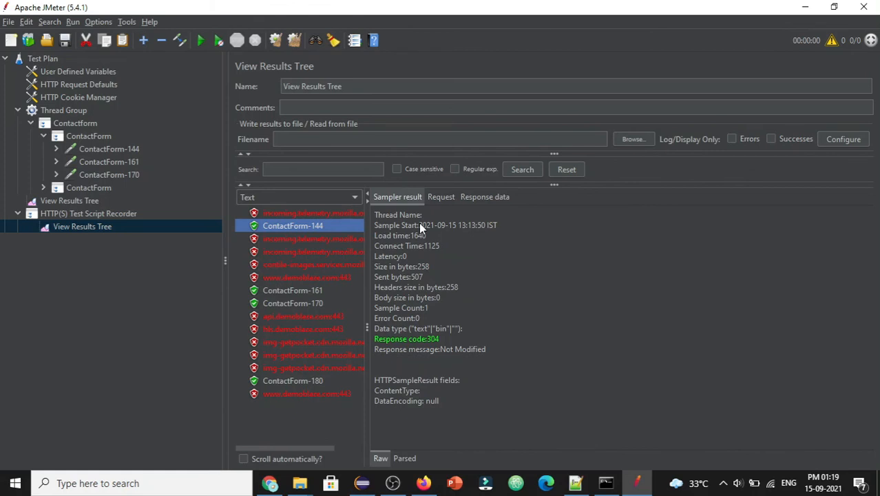
left_click(401, 195)
left_click(439, 199)
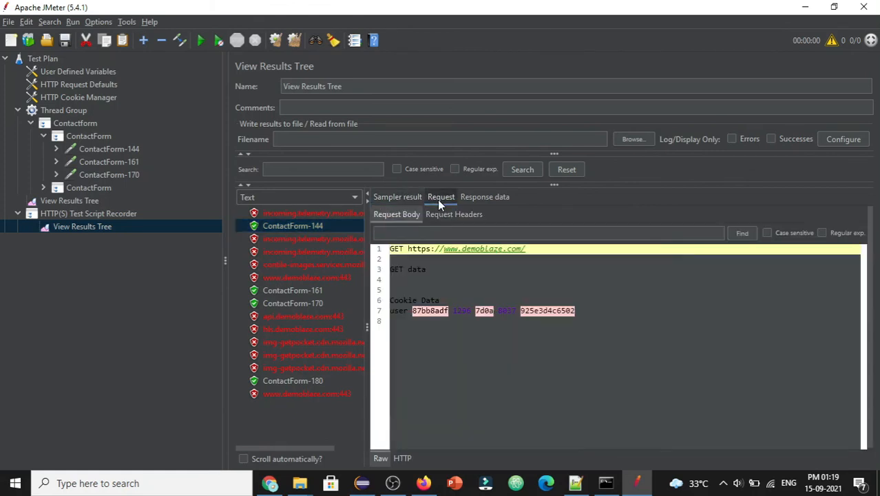
left_click(418, 215)
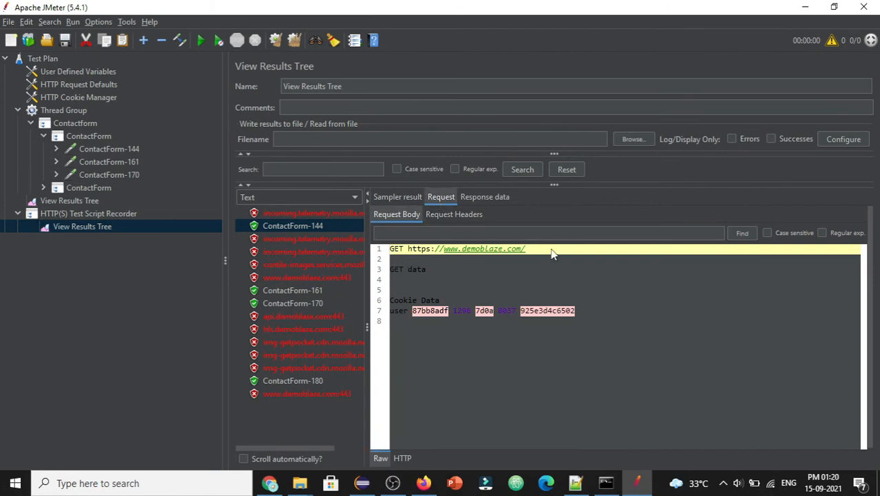
left_click_drag(551, 254, 374, 258)
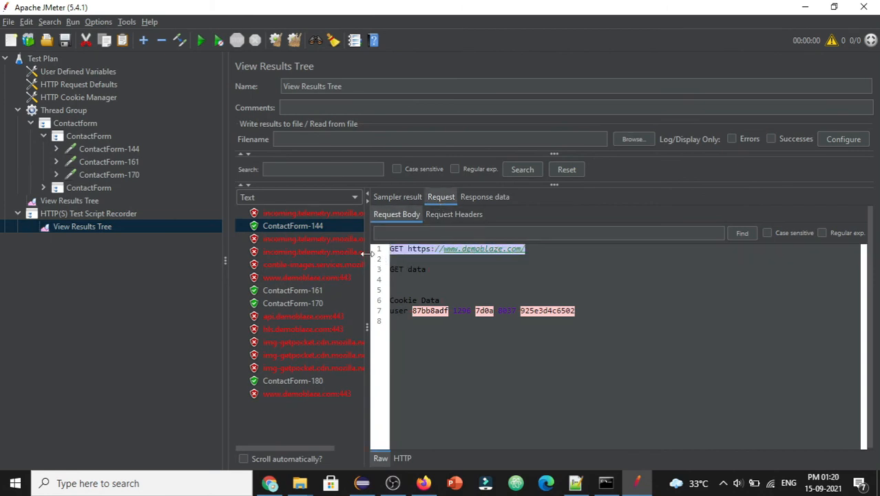
Step: Check ContactForm-144's empty response body and 304 Not Modified headers, then switch to Firefox
left_click(485, 198)
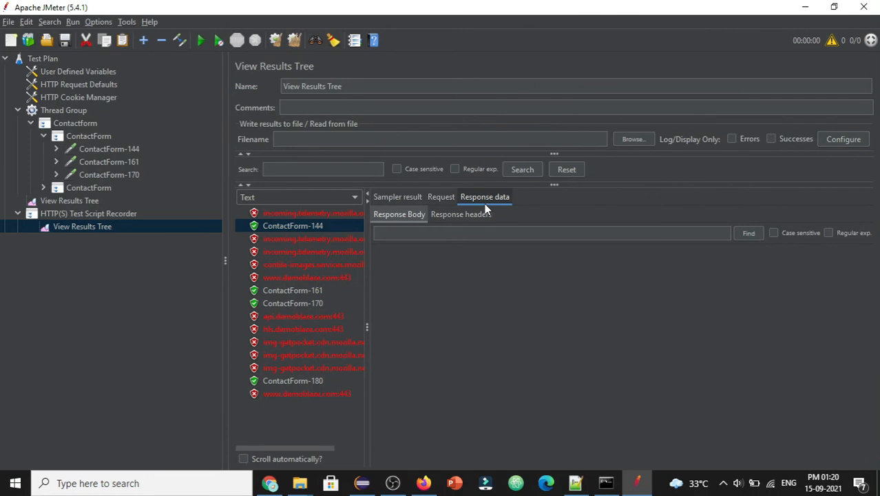
left_click(456, 218)
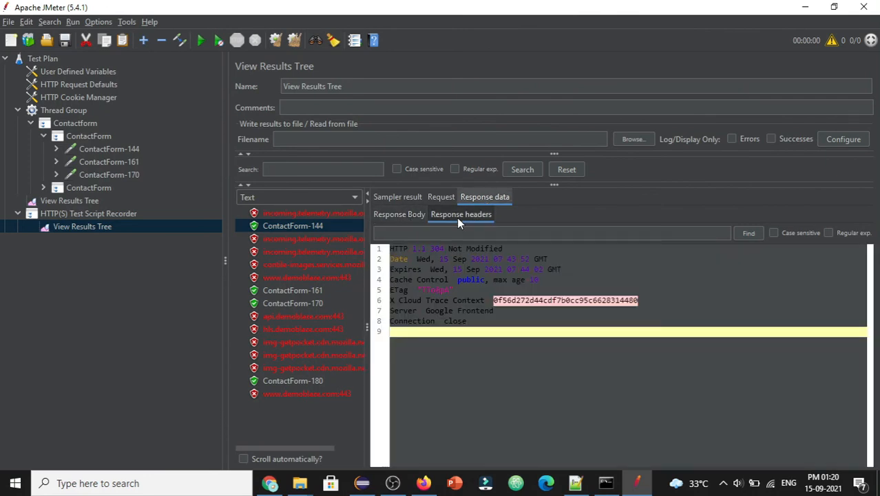
left_click(403, 213)
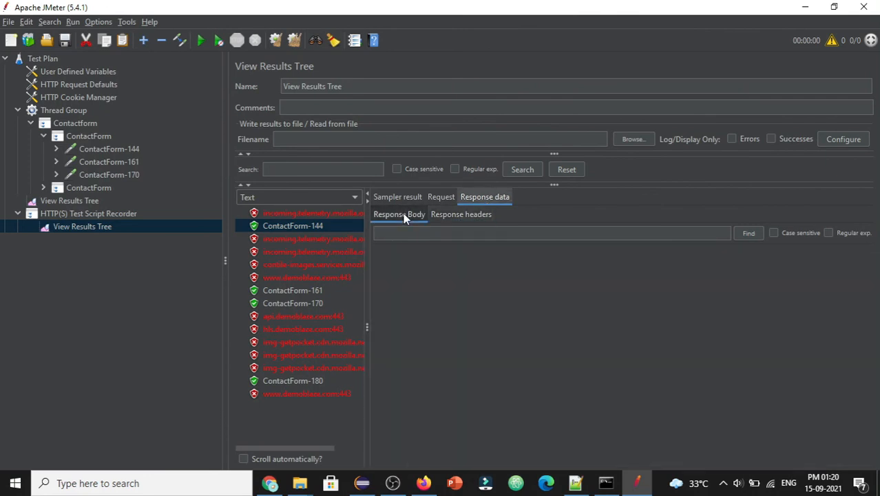
left_click(441, 216)
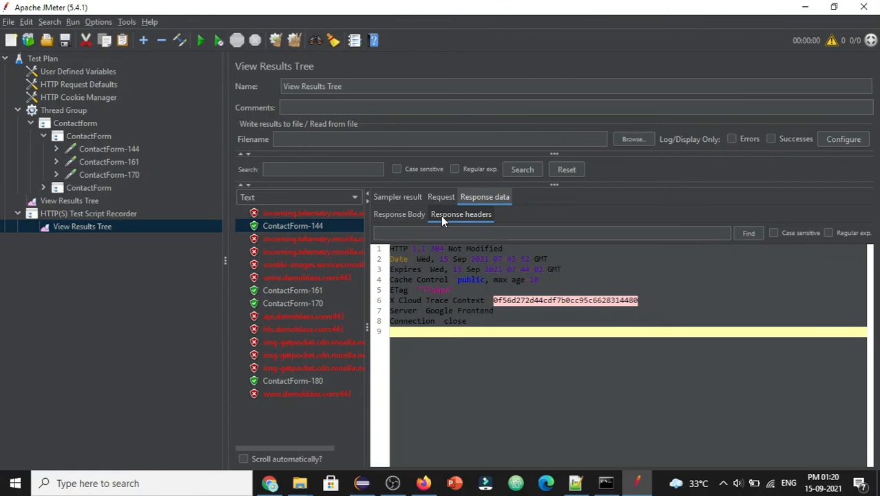
left_click(442, 197)
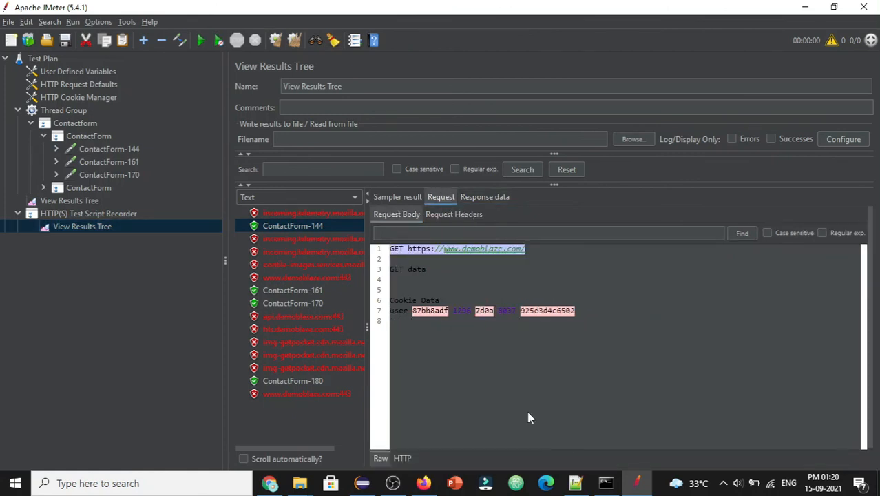
left_click(424, 483)
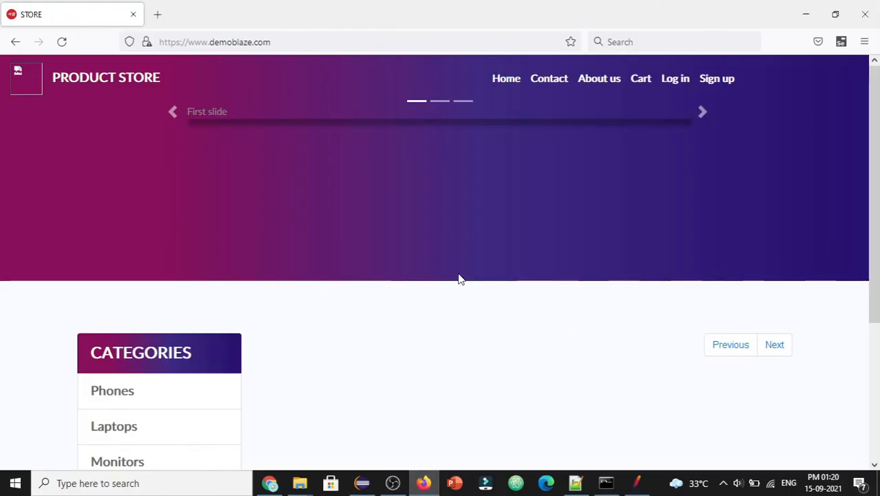
key("alt+Tab")
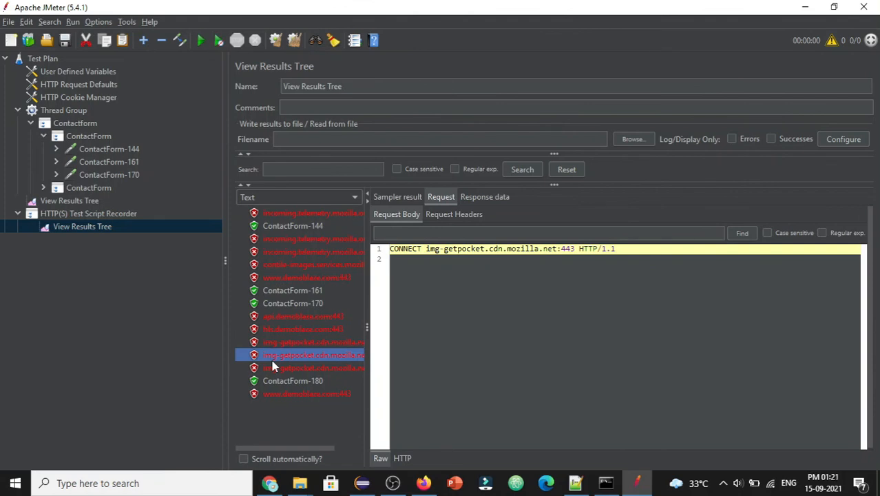
left_click(320, 263)
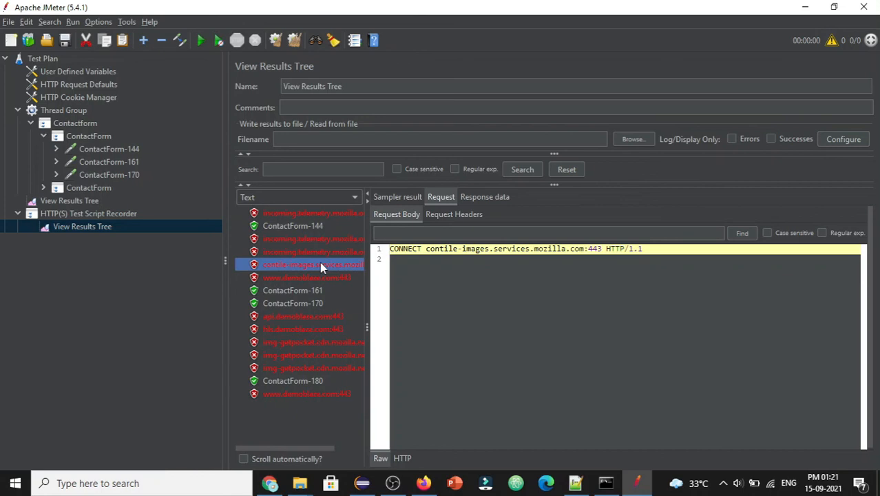
left_click(321, 277)
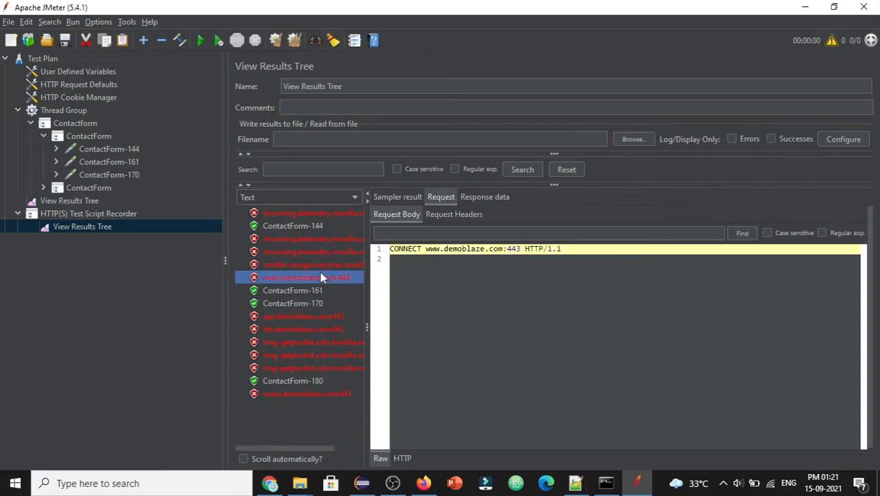